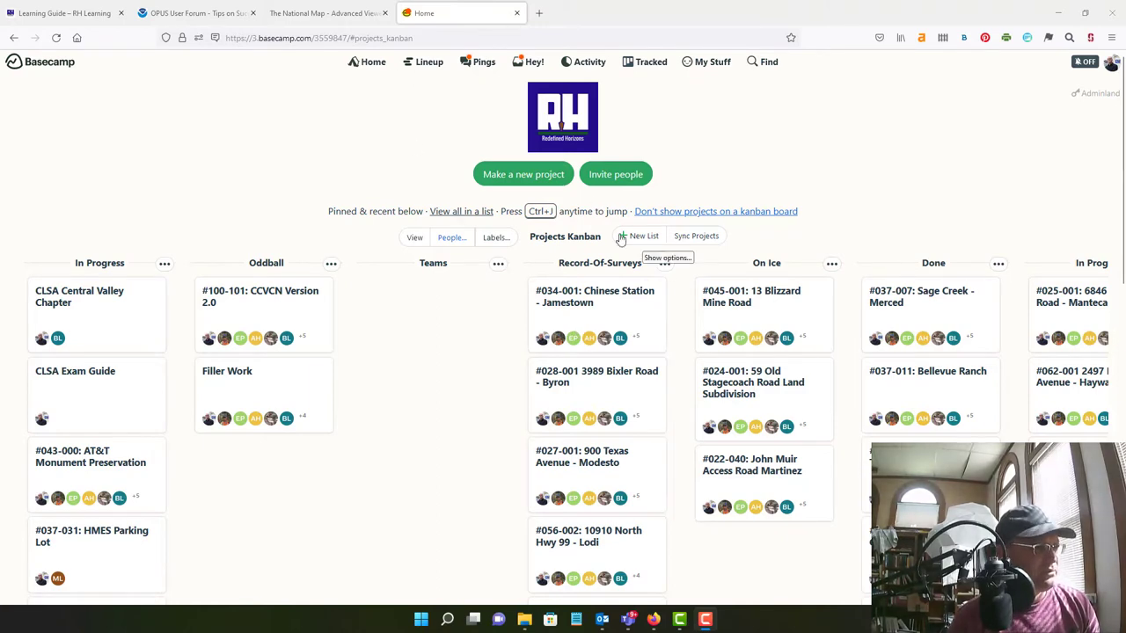
Switch All Projects to list view sorted by job number and scroll through it
{"action": "left_click", "coordinate": [463, 213]}
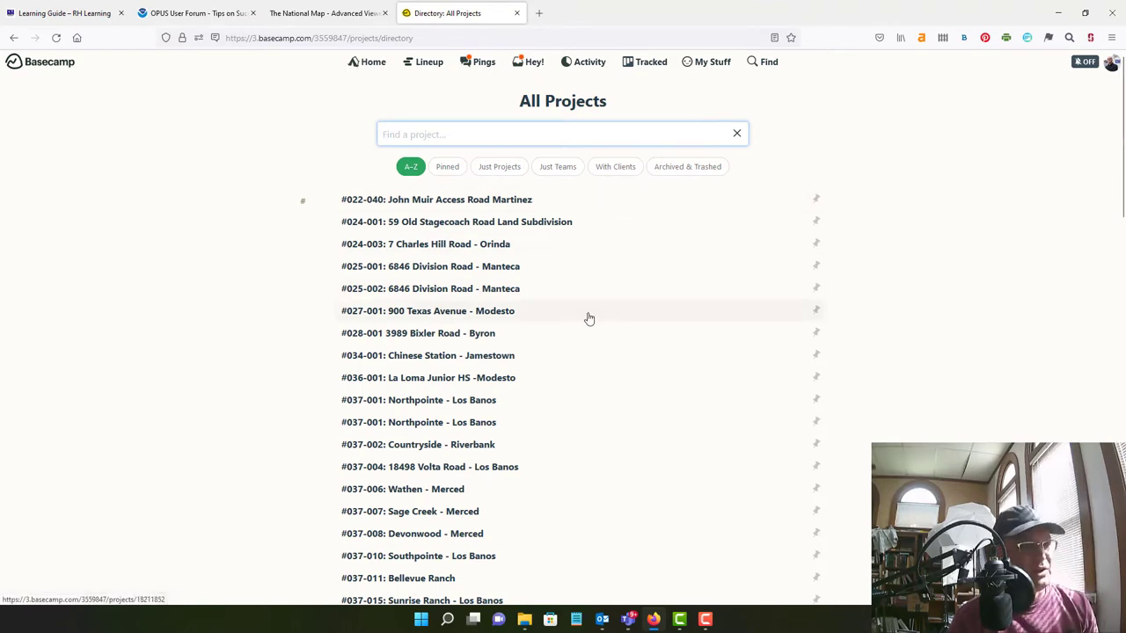
{"action": "scroll", "coordinate": [616, 440], "scroll_direction": "down", "scroll_amount": 9}
{"action": "scroll", "coordinate": [614, 463], "scroll_direction": "up", "scroll_amount": 9}
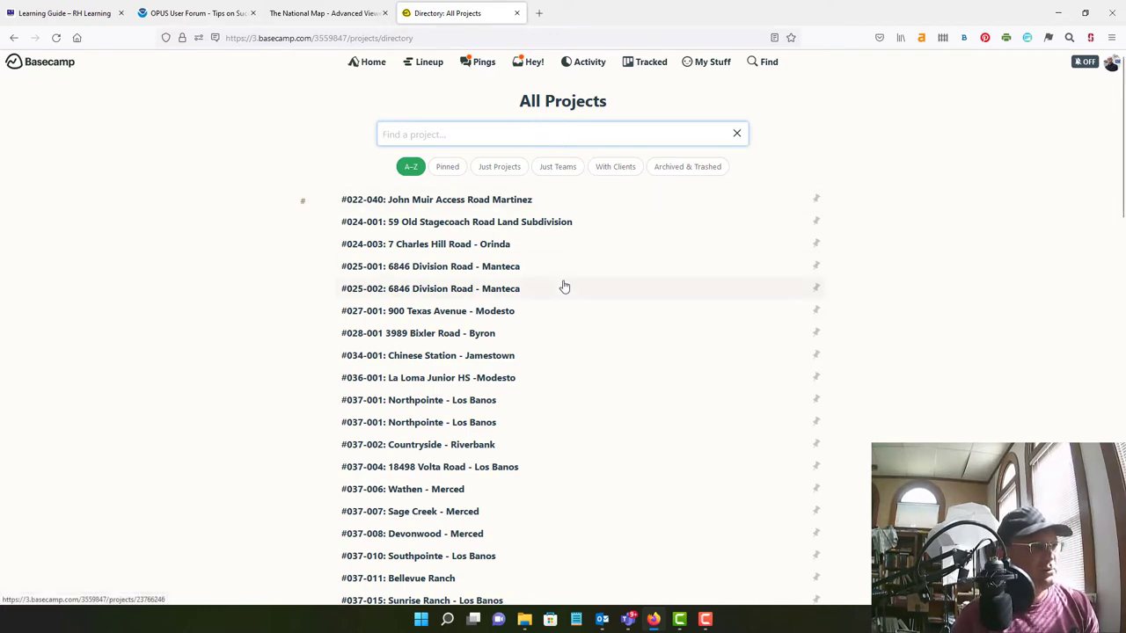
{"action": "scroll", "coordinate": [565, 295], "scroll_direction": "down", "scroll_amount": 15}
{"action": "scroll", "coordinate": [568, 302], "scroll_direction": "up", "scroll_amount": 15}
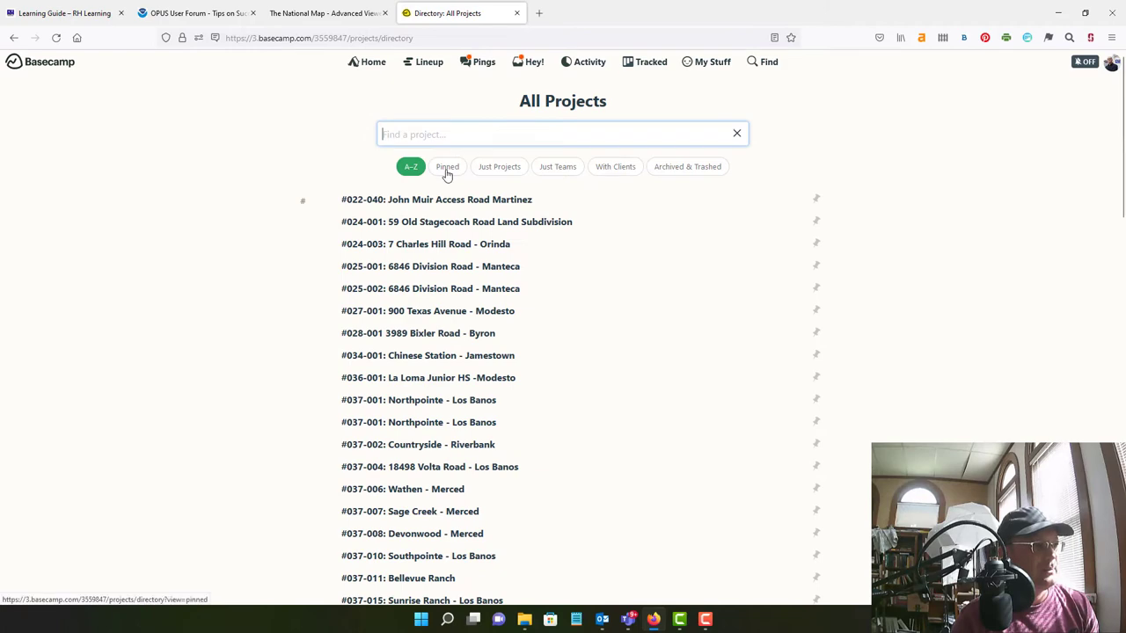
{"action": "left_click", "coordinate": [383, 65]}
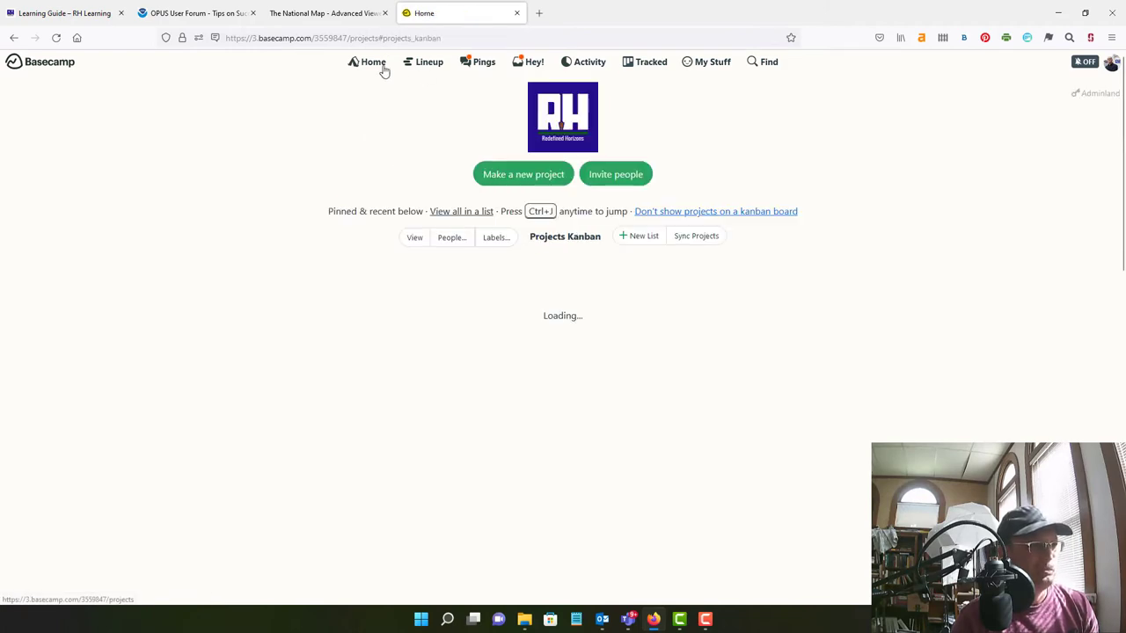
{"action": "left_click", "coordinate": [541, 178]}
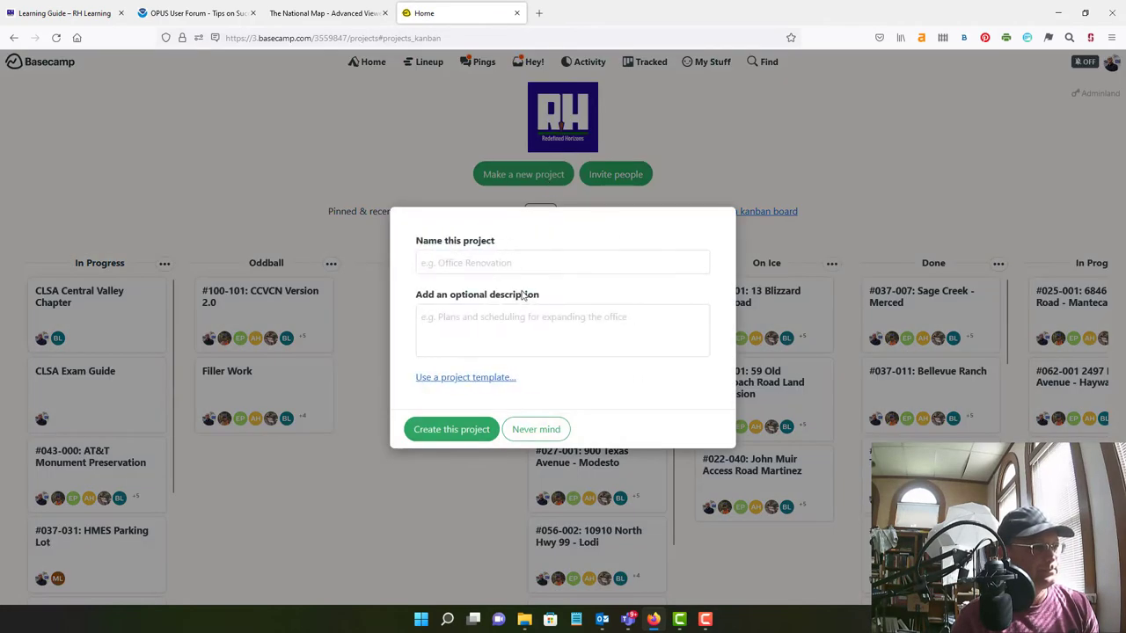
{"action": "type", "text": "#024-0"}
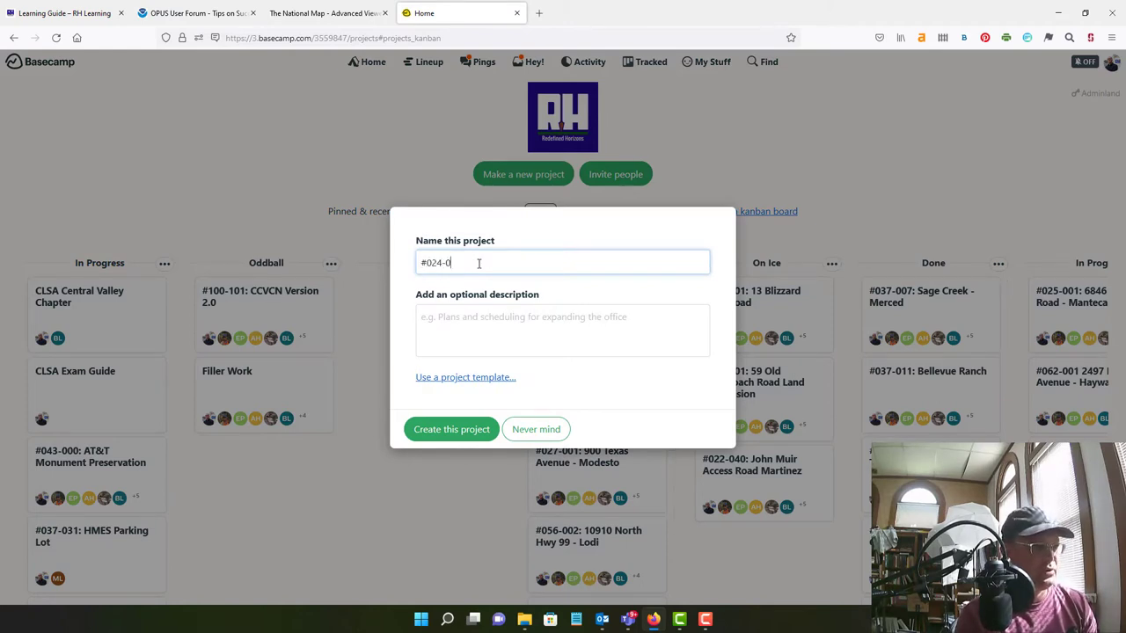
{"action": "type", "text": "05"}
{"action": "key", "text": "Tab"}
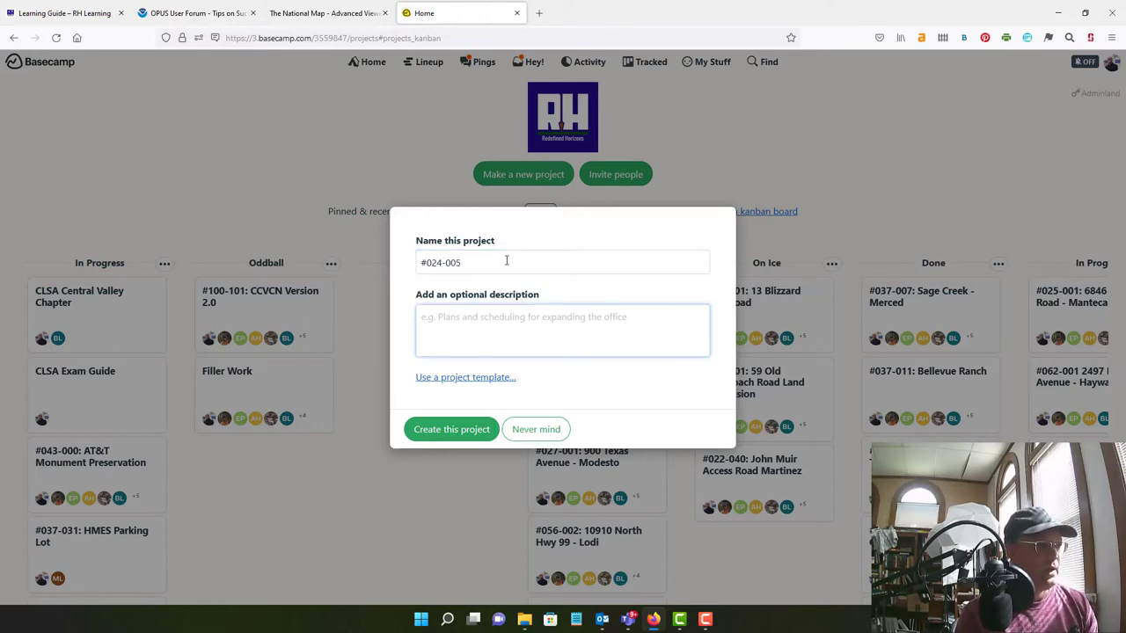
{"action": "left_click", "coordinate": [506, 260]}
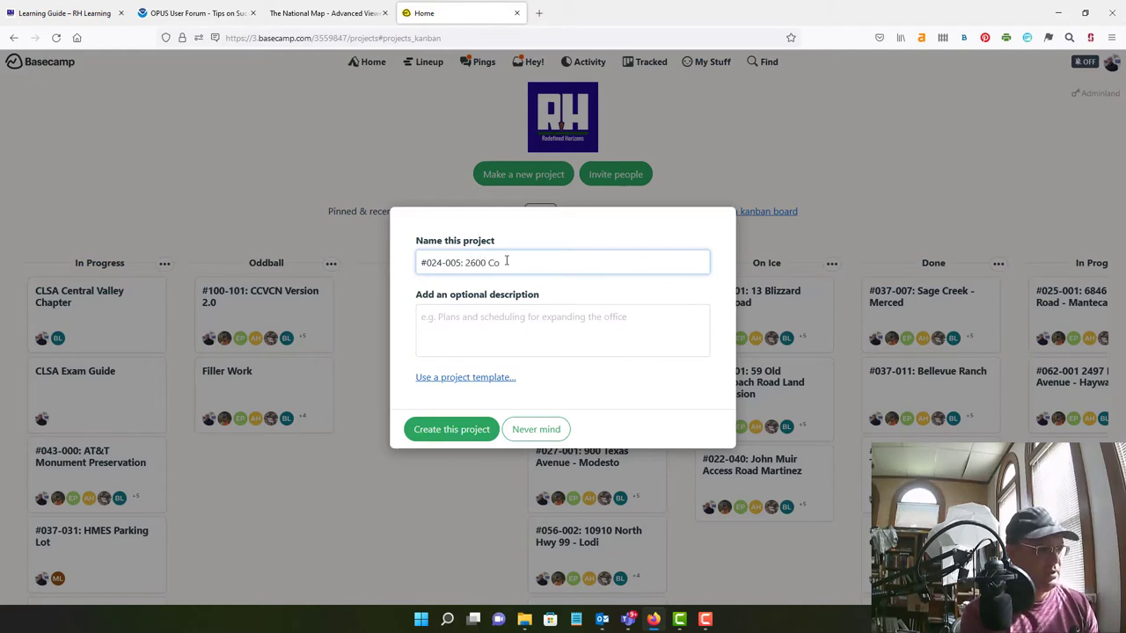
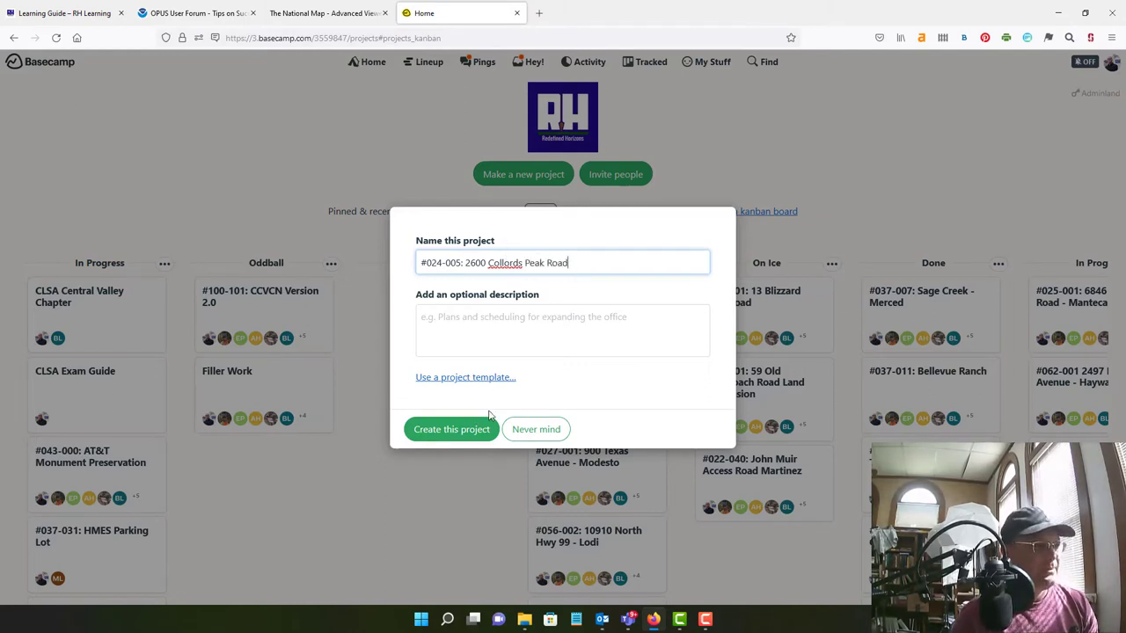
Base the project on the New Job Set-Up template and create it
{"action": "left_click", "coordinate": [490, 379]}
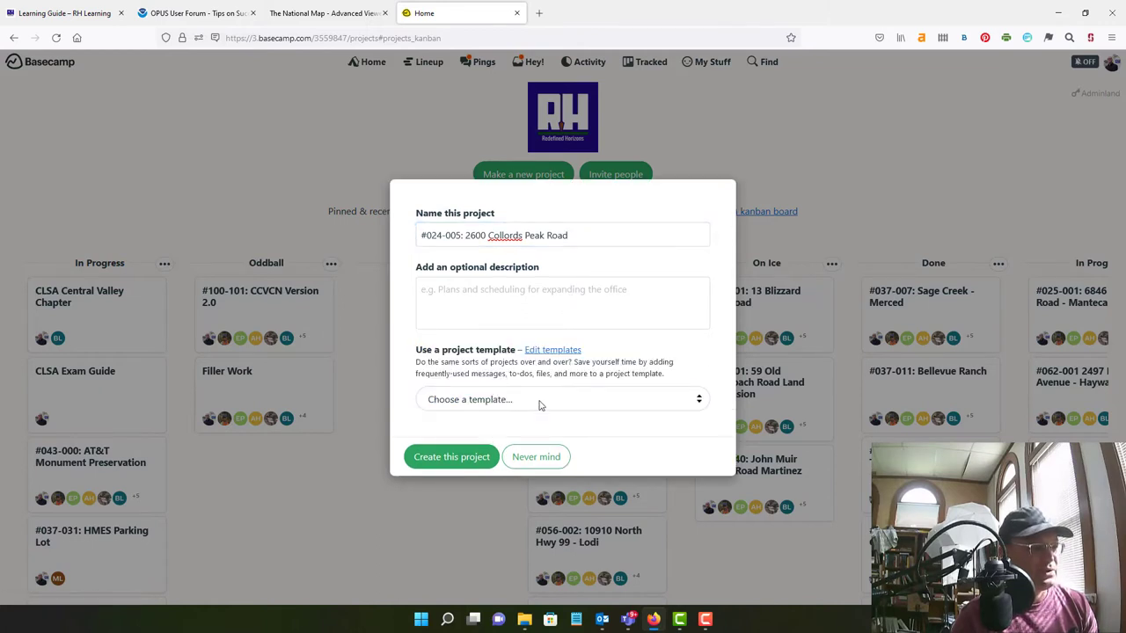
{"action": "left_click", "coordinate": [541, 404]}
{"action": "left_click", "coordinate": [524, 440]}
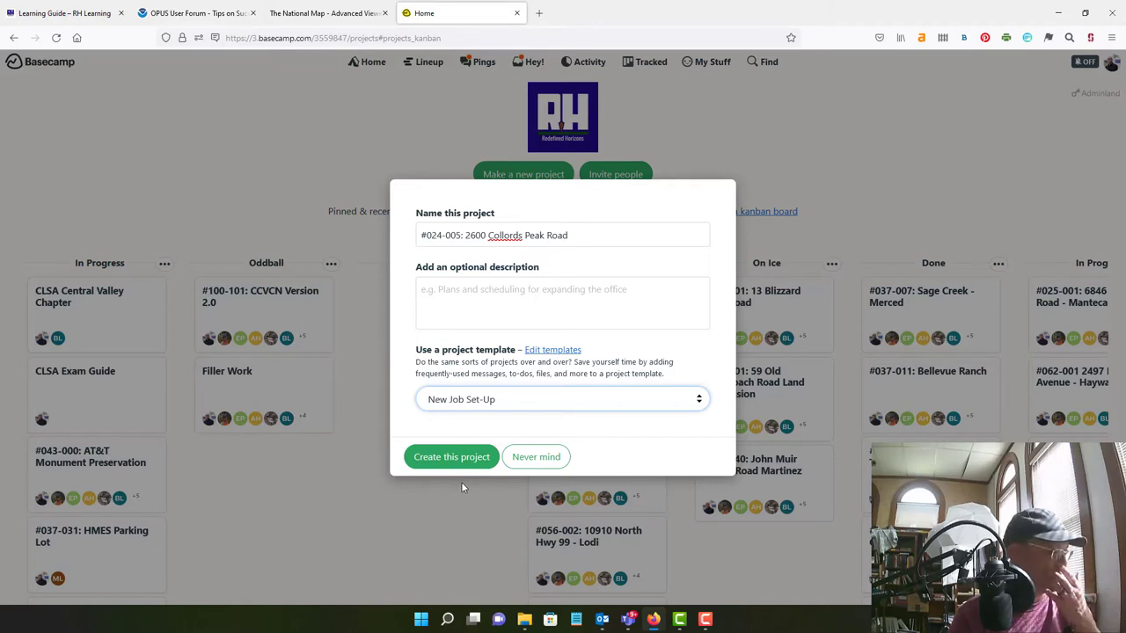
{"action": "left_click", "coordinate": [459, 459]}
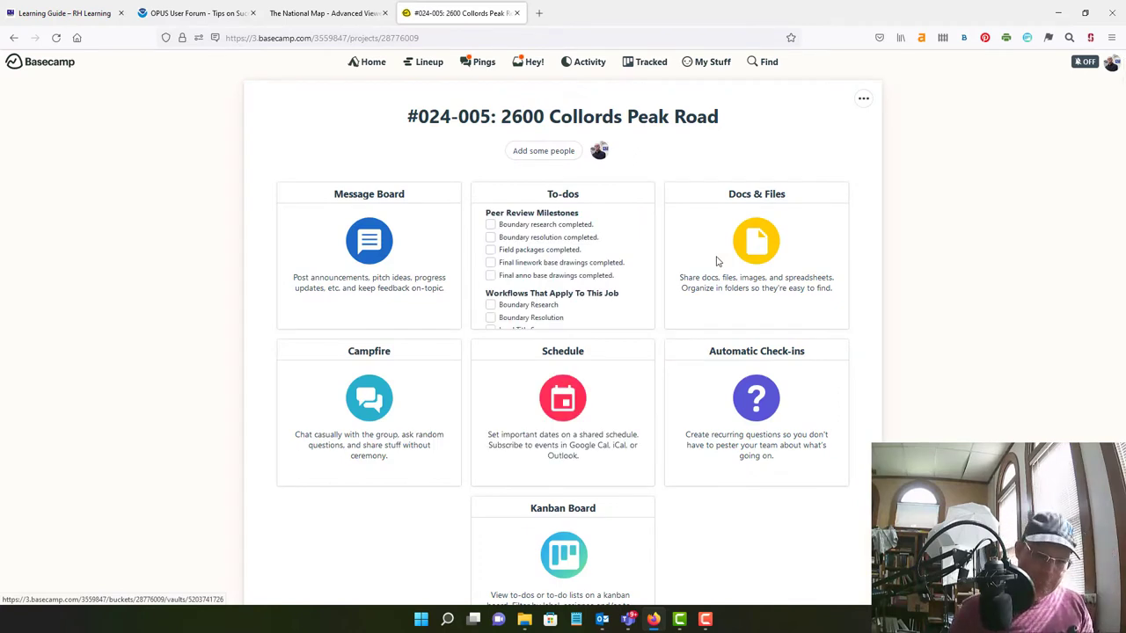
Open the project's To-dos and review the Peer Review Milestones and Workflows lists
{"action": "left_click", "coordinate": [609, 197]}
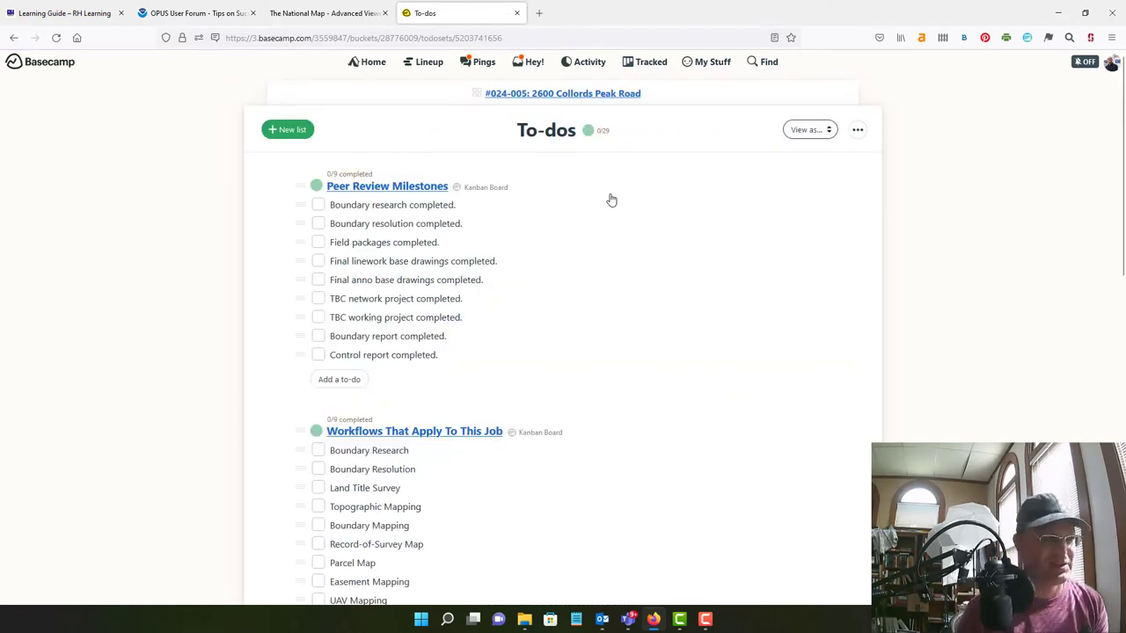
{"action": "scroll", "coordinate": [570, 205], "scroll_direction": "down", "scroll_amount": 9}
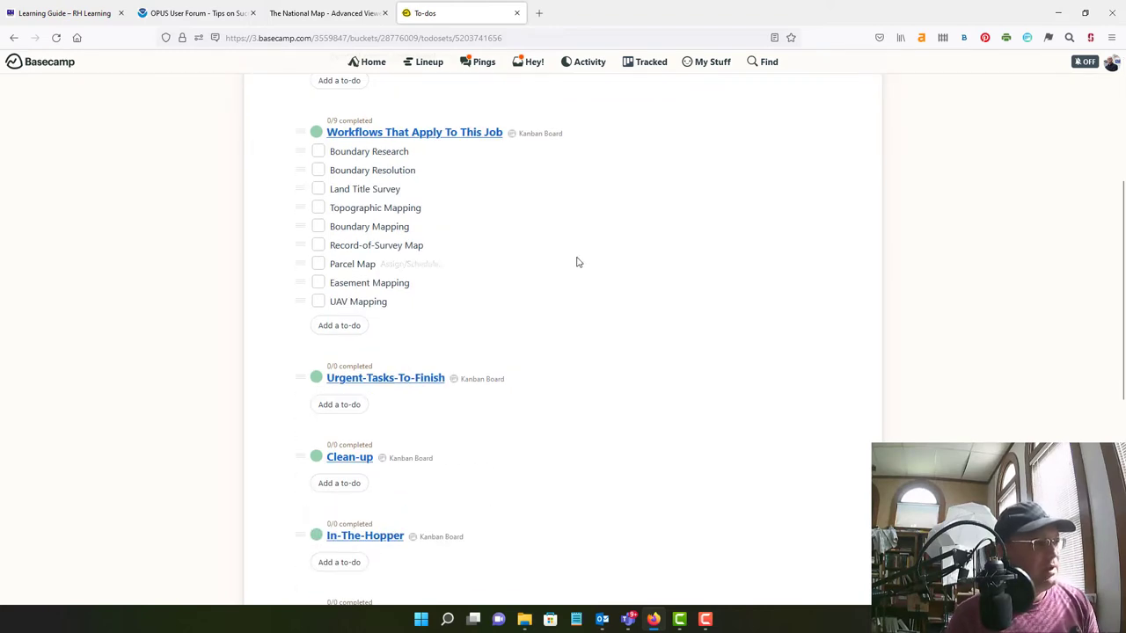
{"action": "scroll", "coordinate": [661, 390], "scroll_direction": "up", "scroll_amount": 10}
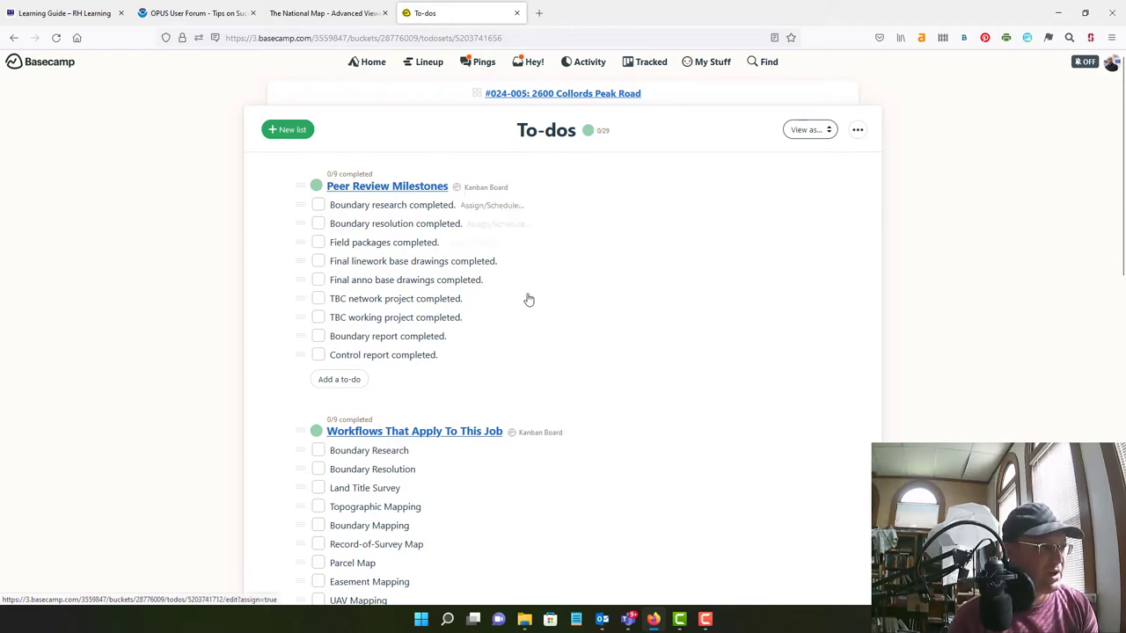
{"action": "scroll", "coordinate": [572, 312], "scroll_direction": "down", "scroll_amount": 3}
{"action": "scroll", "coordinate": [534, 212], "scroll_direction": "up", "scroll_amount": 3}
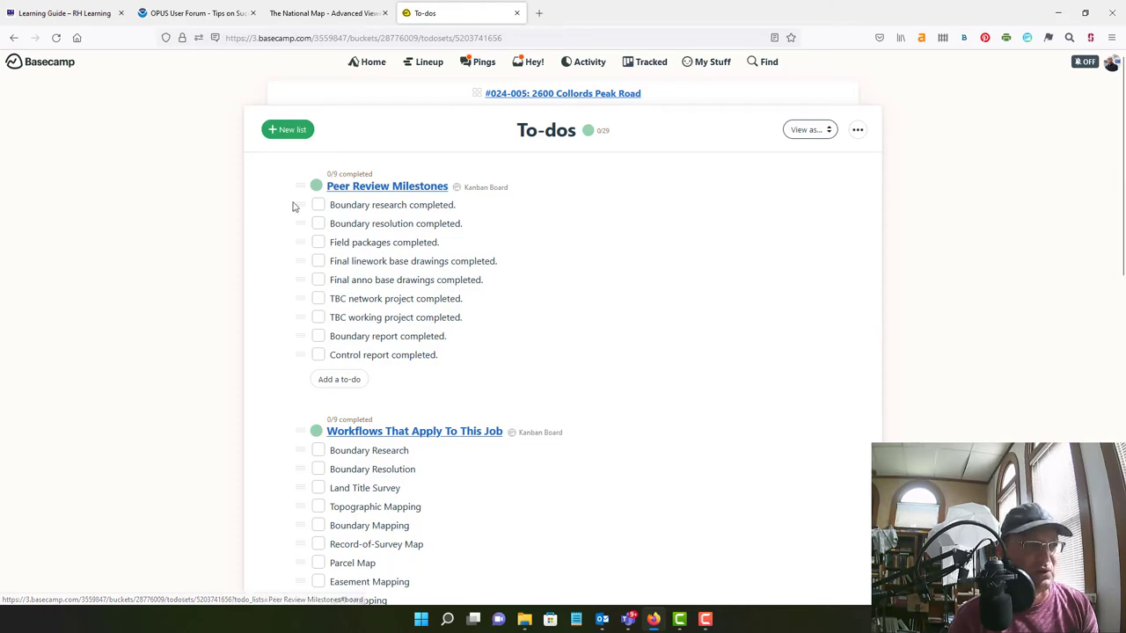
{"action": "scroll", "coordinate": [539, 228], "scroll_direction": "down", "scroll_amount": 3}
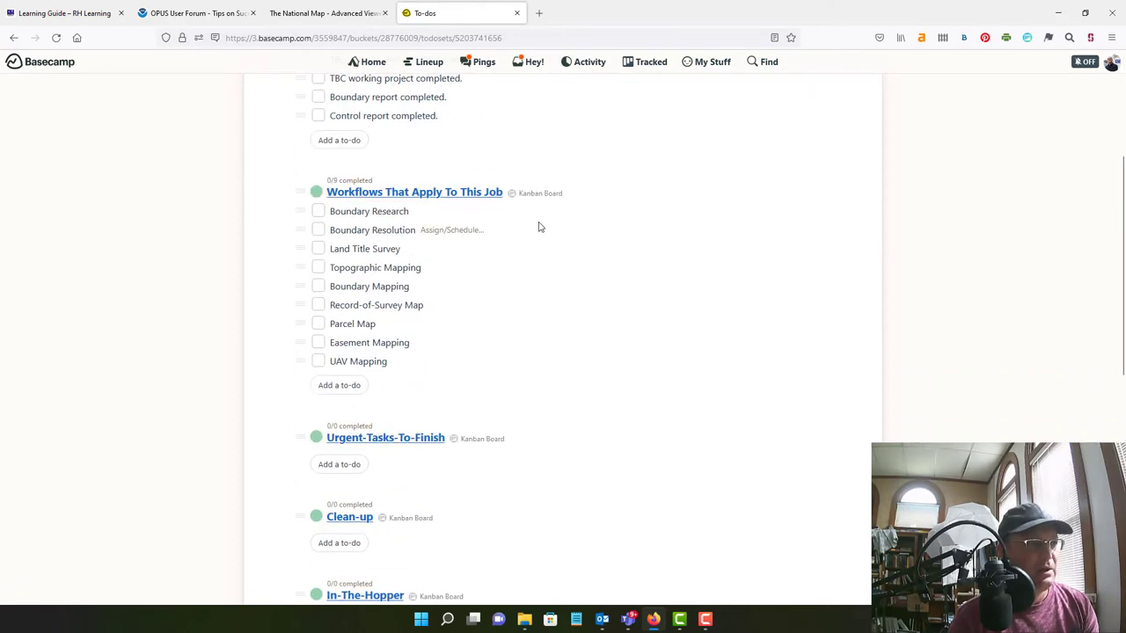
{"action": "scroll", "coordinate": [442, 368], "scroll_direction": "up", "scroll_amount": 3}
{"action": "scroll", "coordinate": [475, 326], "scroll_direction": "down", "scroll_amount": 2}
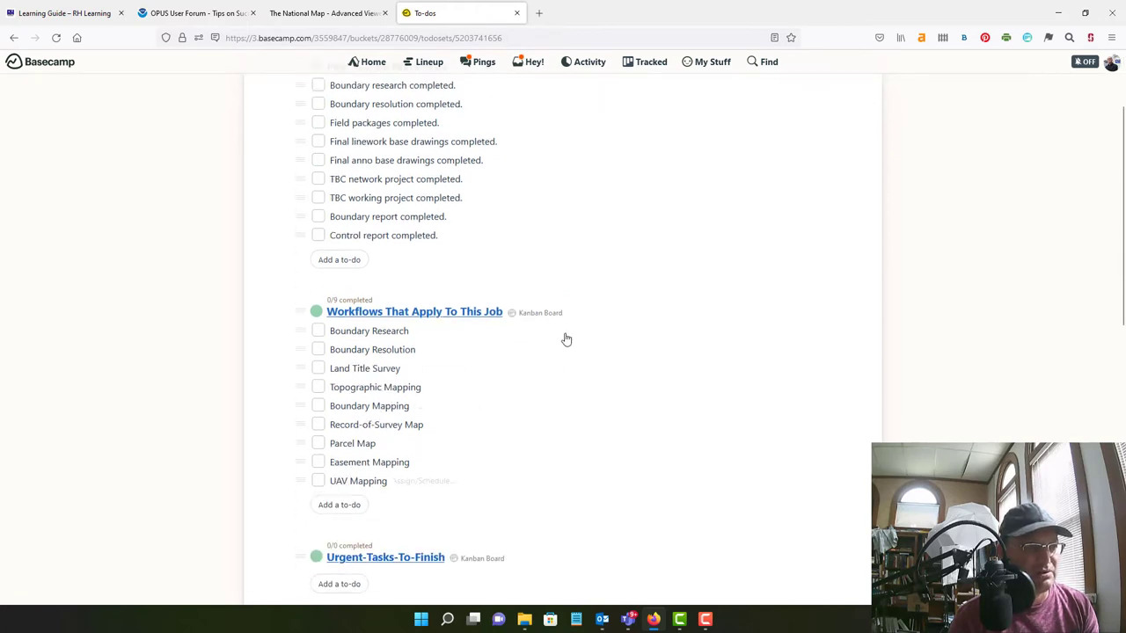
{"action": "scroll", "coordinate": [383, 306], "scroll_direction": "up", "scroll_amount": 2}
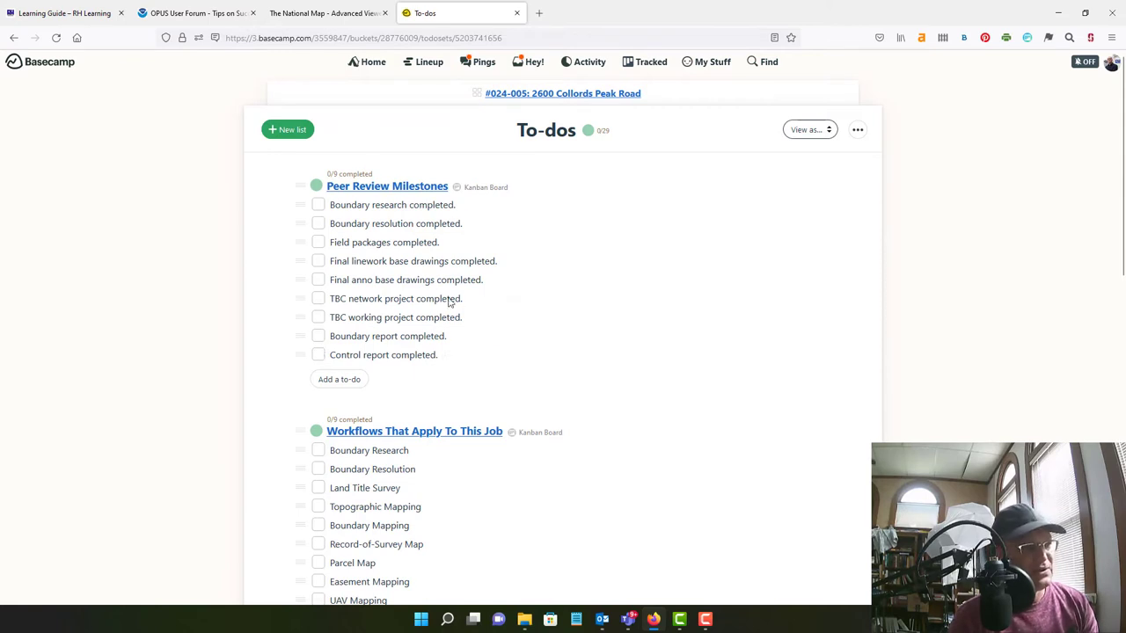
{"action": "scroll", "coordinate": [458, 327], "scroll_direction": "down", "scroll_amount": 3}
{"action": "scroll", "coordinate": [570, 491], "scroll_direction": "down", "scroll_amount": 1}
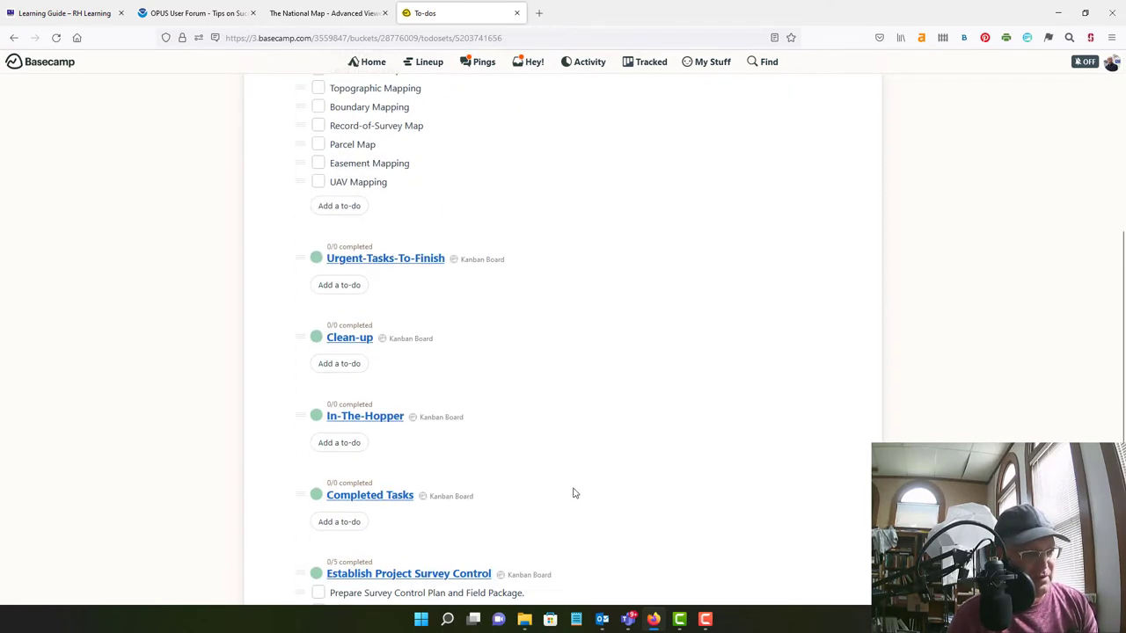
{"action": "scroll", "coordinate": [572, 492], "scroll_direction": "up", "scroll_amount": 4}
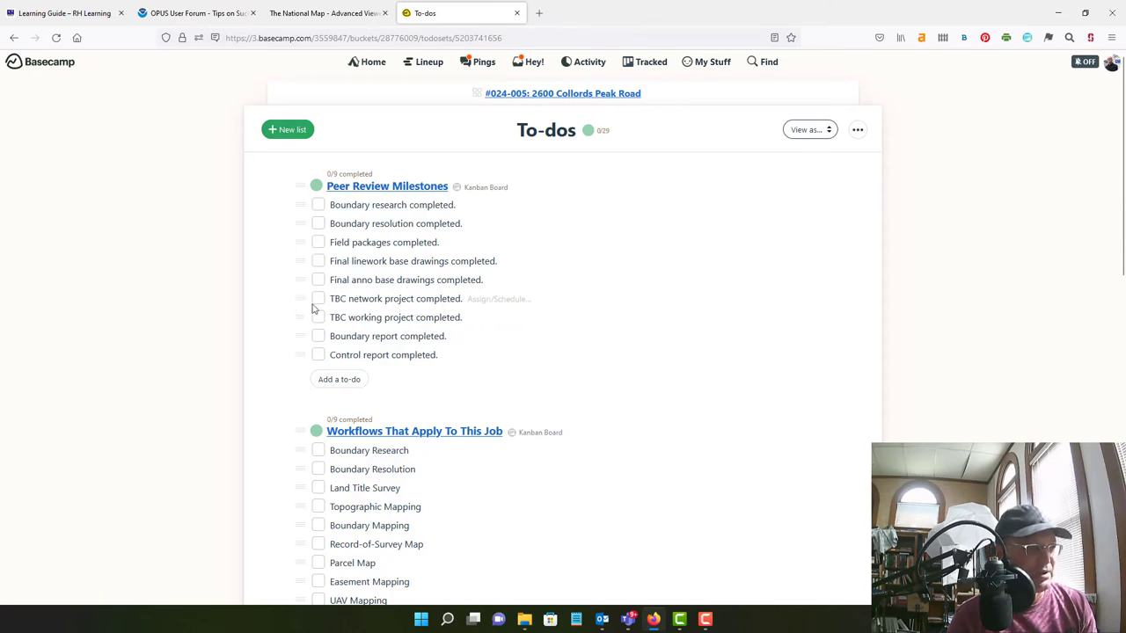
Order milestones as Field packages, TBC network, TBC working, Boundary research, Boundary resolution
{"action": "left_click_drag", "start_coordinate": [305, 302], "coordinate": [304, 263]}
{"action": "left_click_drag", "start_coordinate": [302, 316], "coordinate": [299, 280]}
{"action": "left_click_drag", "start_coordinate": [296, 221], "coordinate": [299, 282]}
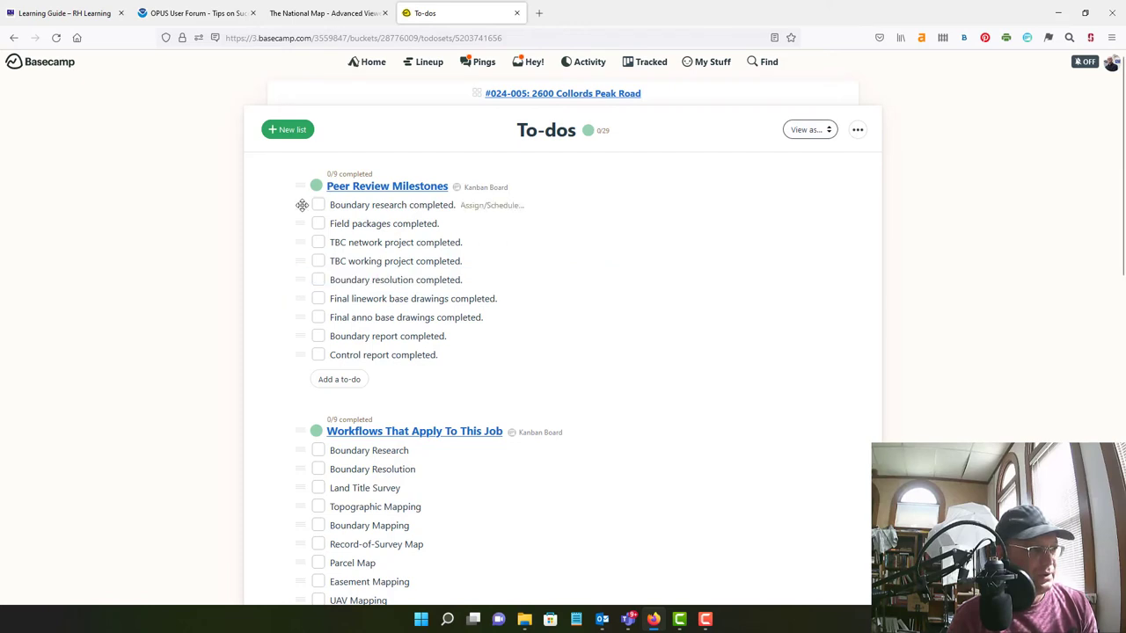
{"action": "left_click_drag", "start_coordinate": [301, 207], "coordinate": [308, 263]}
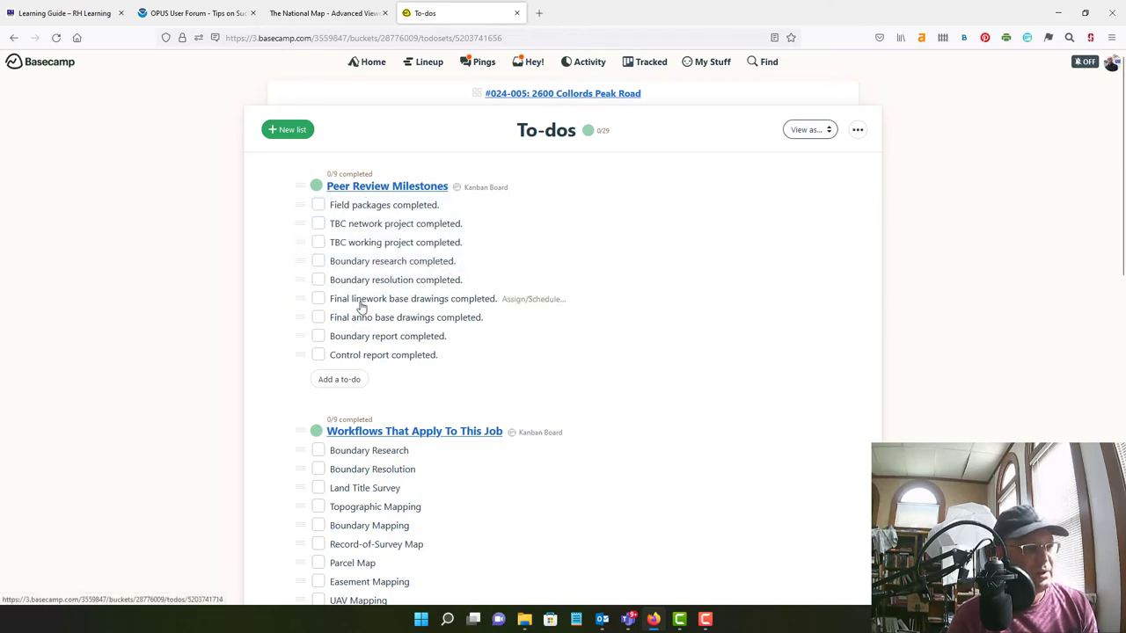
Add a 'Land description package' to-do to Peer Review Milestones
{"action": "left_click", "coordinate": [302, 336]}
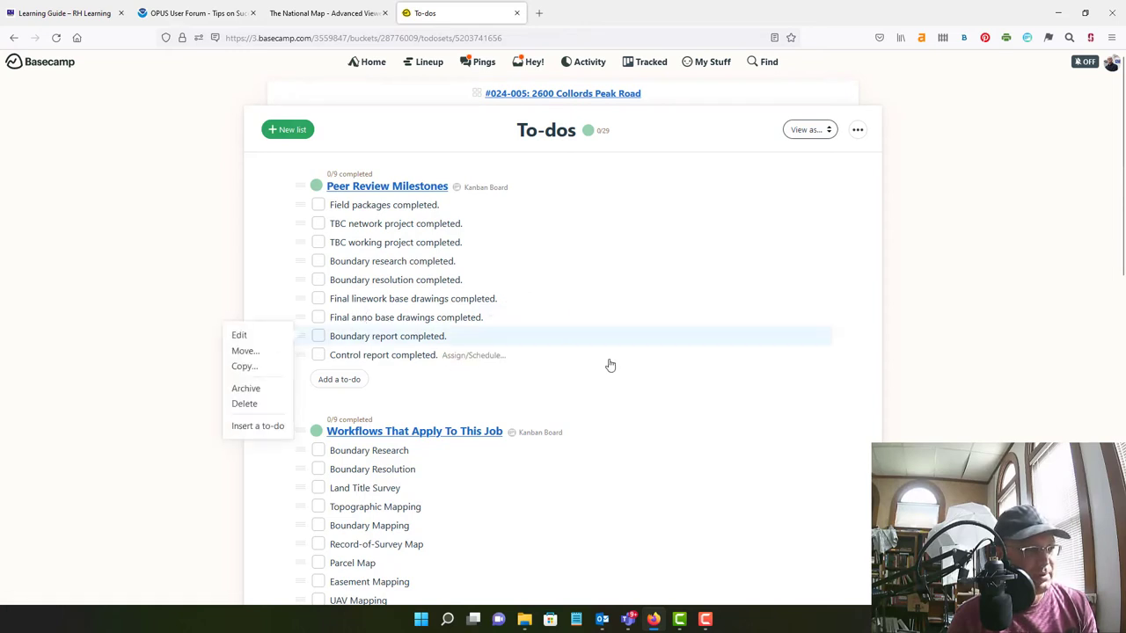
{"action": "left_click", "coordinate": [400, 369]}
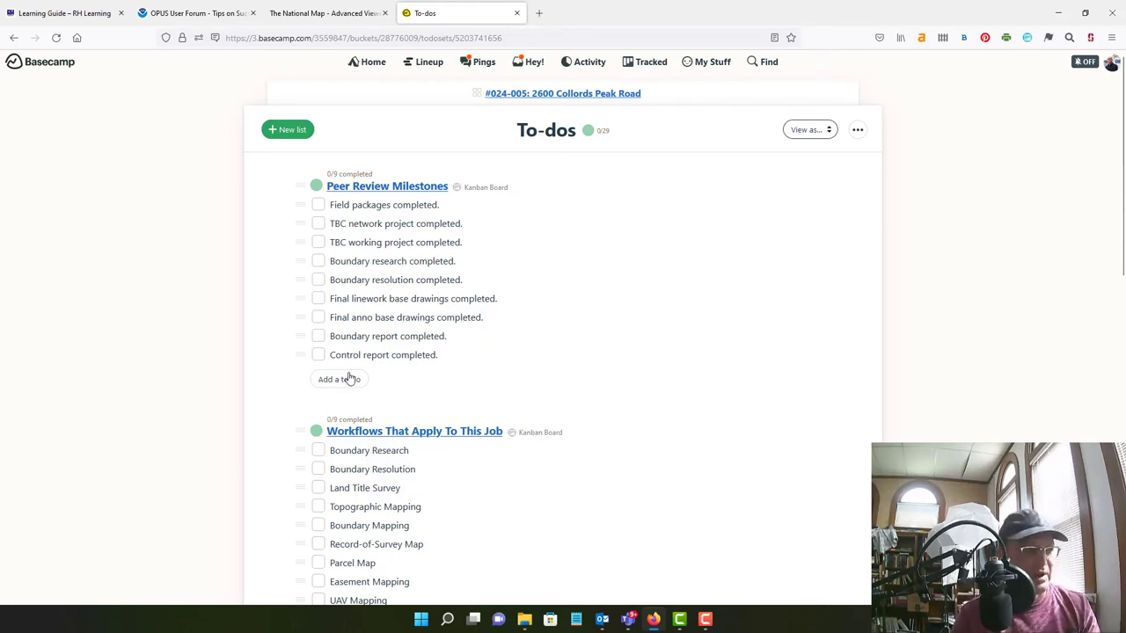
{"action": "left_click", "coordinate": [348, 378]}
{"action": "type", "text": "Land description "}
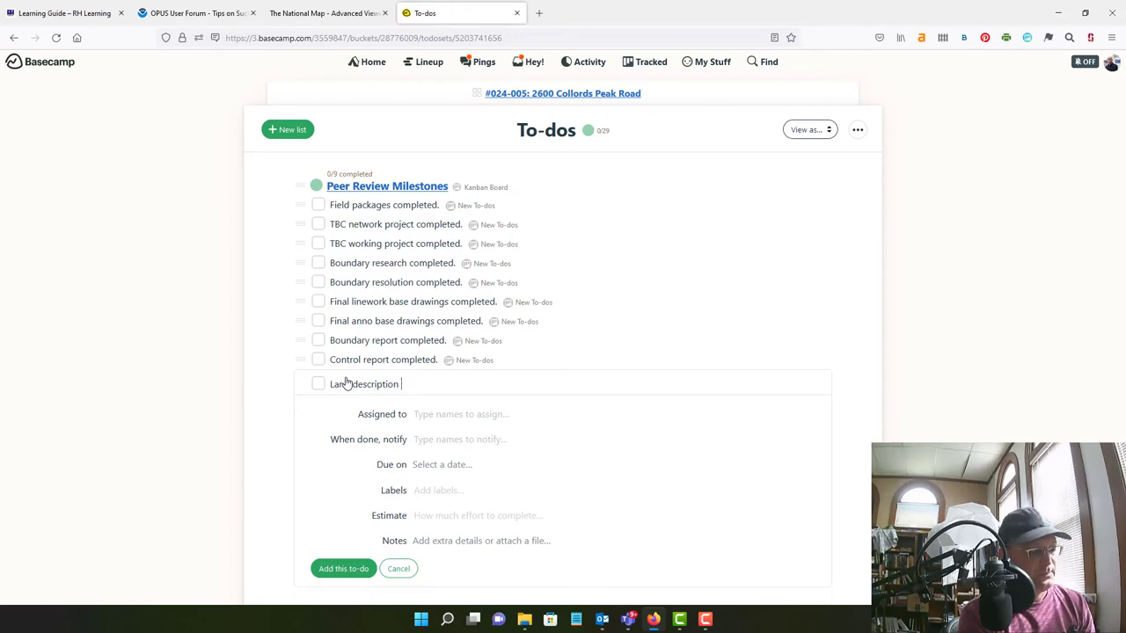
{"action": "type", "text": "package review."}
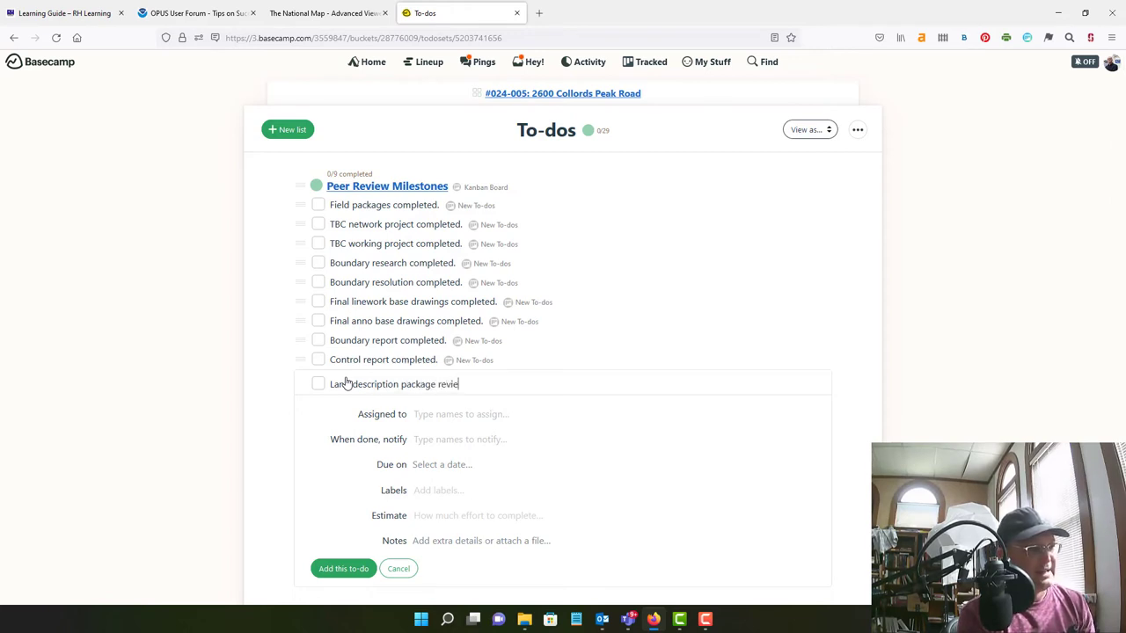
{"action": "left_click", "coordinate": [345, 569]}
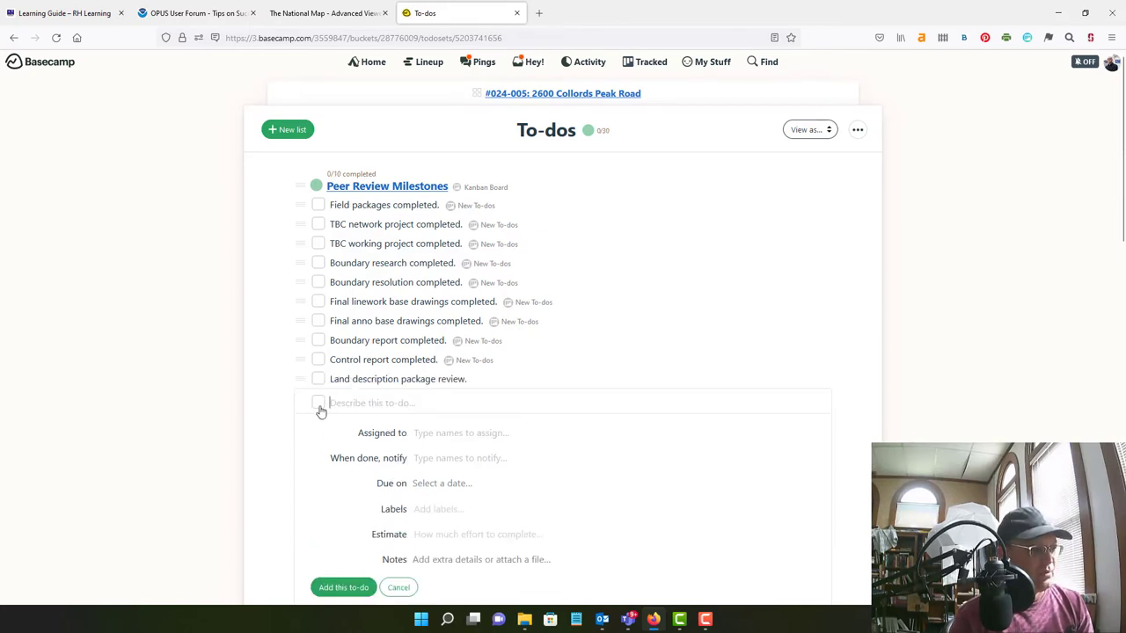
Add 'Preliminary right-of-way footprint review.' as another milestone and close the empty form
{"action": "type", "text": "Land desc"}
{"action": "key", "text": "ctrl+BackSpace"}
{"action": "key", "text": "ctrl+BackSpace"}
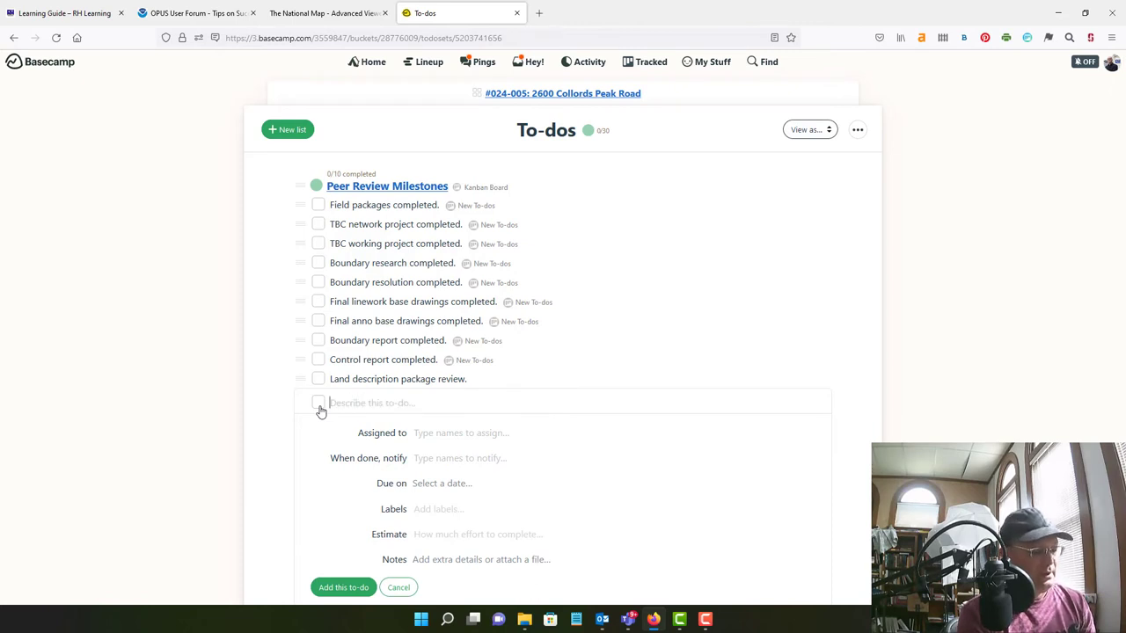
{"action": "type", "text": "Preliminary right"}
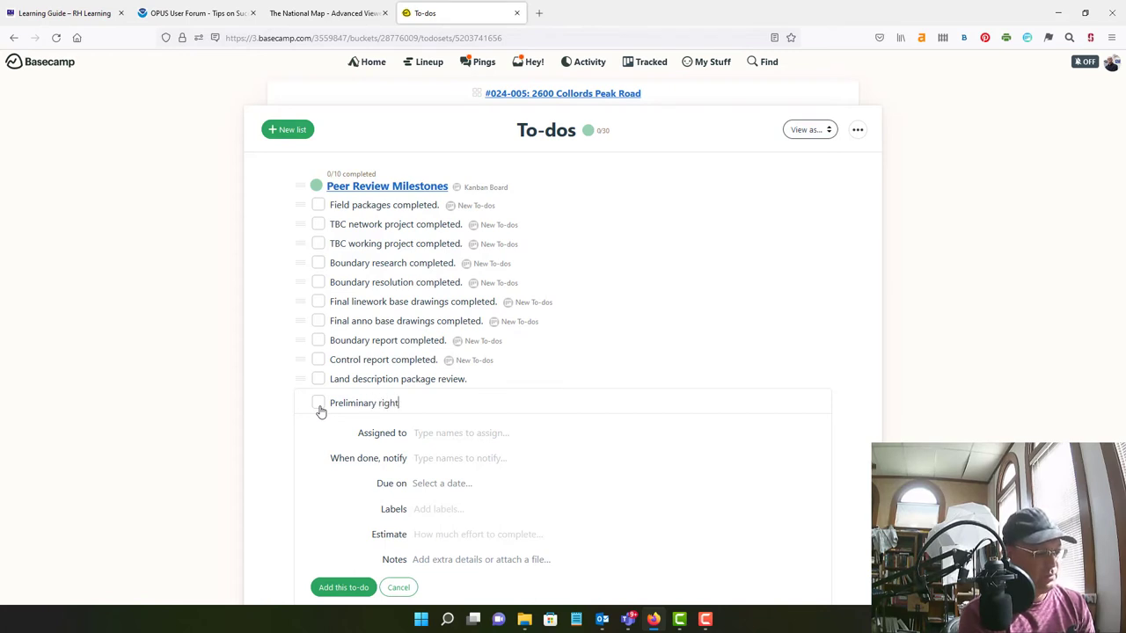
{"action": "type", "text": "-of-way footprint"}
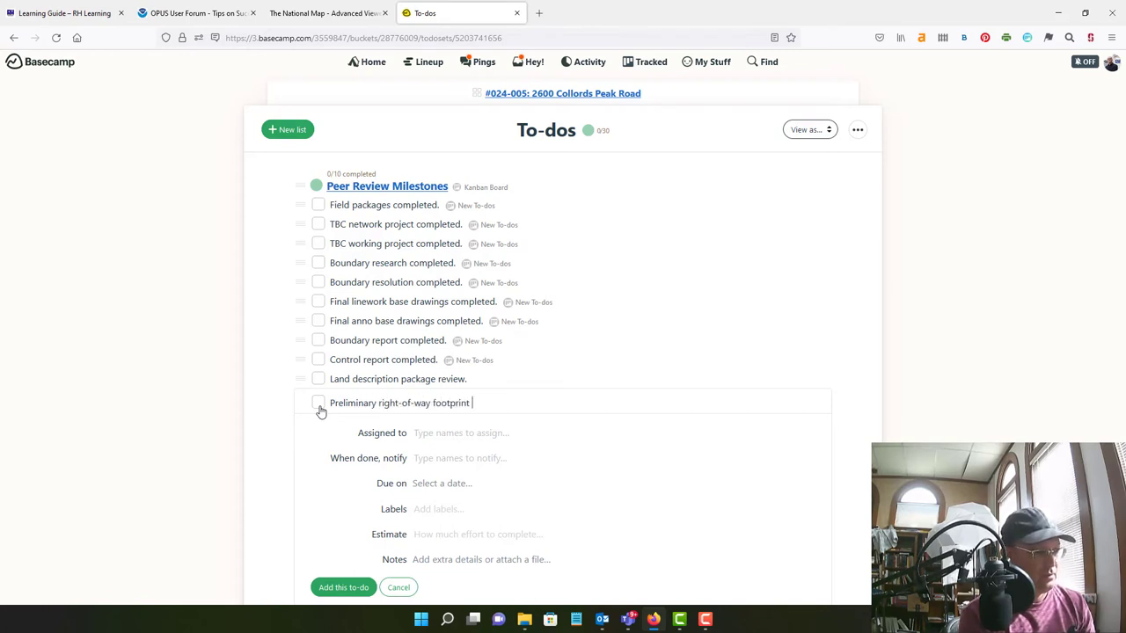
{"action": "type", "text": " review."}
{"action": "key", "text": "Return"}
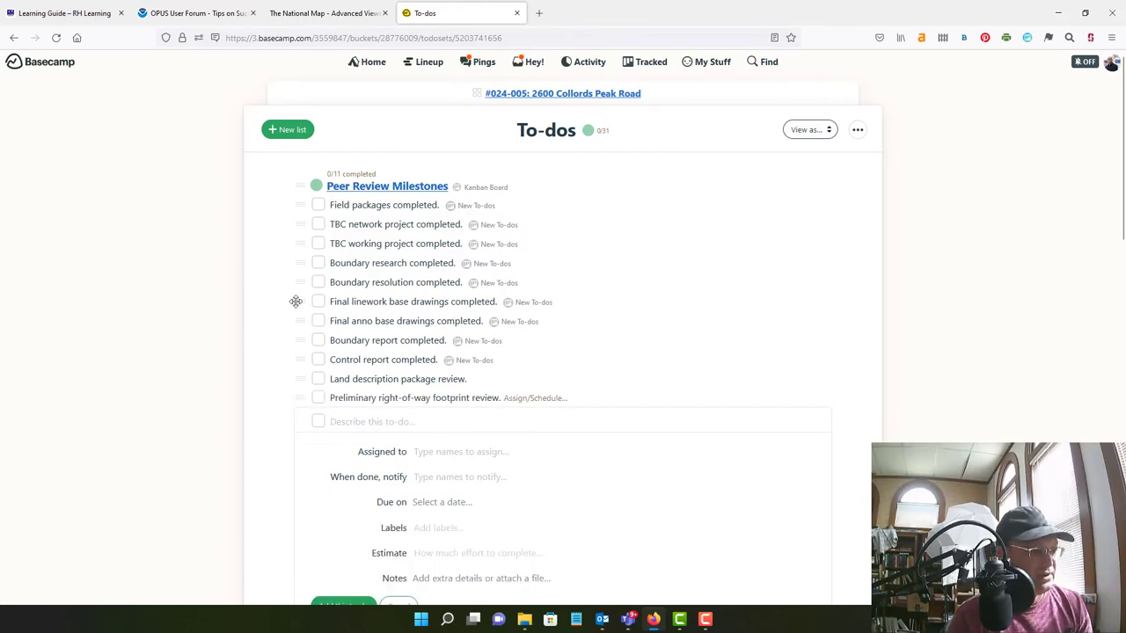
{"action": "scroll", "coordinate": [454, 497], "scroll_direction": "down", "scroll_amount": 4}
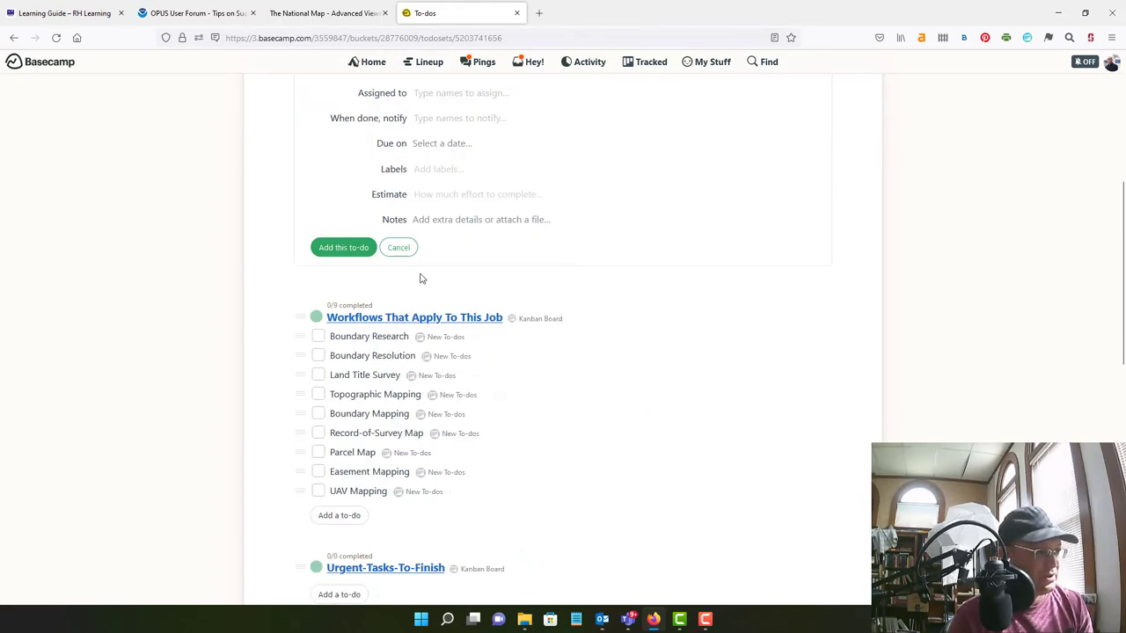
{"action": "left_click", "coordinate": [403, 251]}
{"action": "scroll", "coordinate": [549, 367], "scroll_direction": "up", "scroll_amount": 3}
{"action": "scroll", "coordinate": [555, 343], "scroll_direction": "up", "scroll_amount": 2}
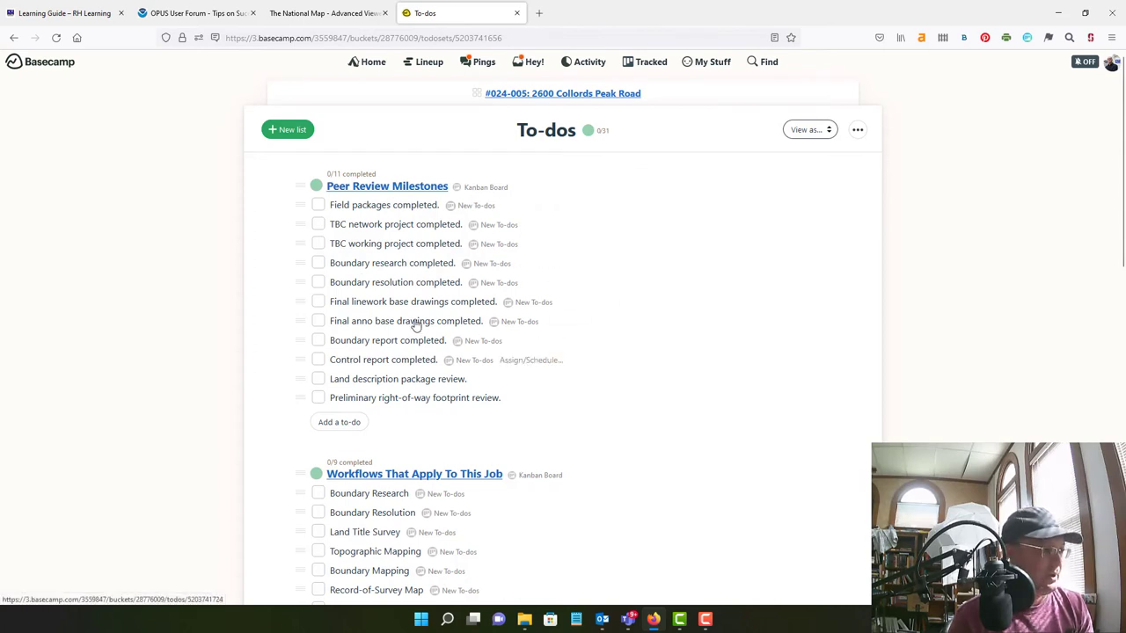
{"action": "scroll", "coordinate": [545, 365], "scroll_direction": "down", "scroll_amount": 2}
{"action": "scroll", "coordinate": [573, 379], "scroll_direction": "down", "scroll_amount": 1}
{"action": "scroll", "coordinate": [528, 369], "scroll_direction": "up", "scroll_amount": 3}
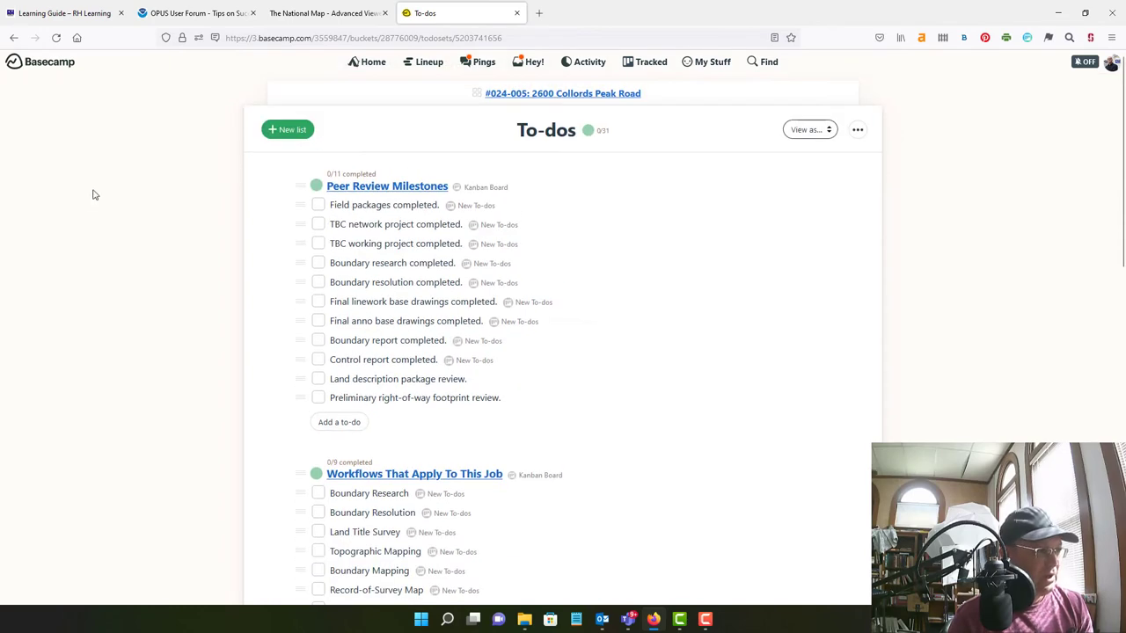
{"action": "scroll", "coordinate": [546, 330], "scroll_direction": "down", "scroll_amount": 3}
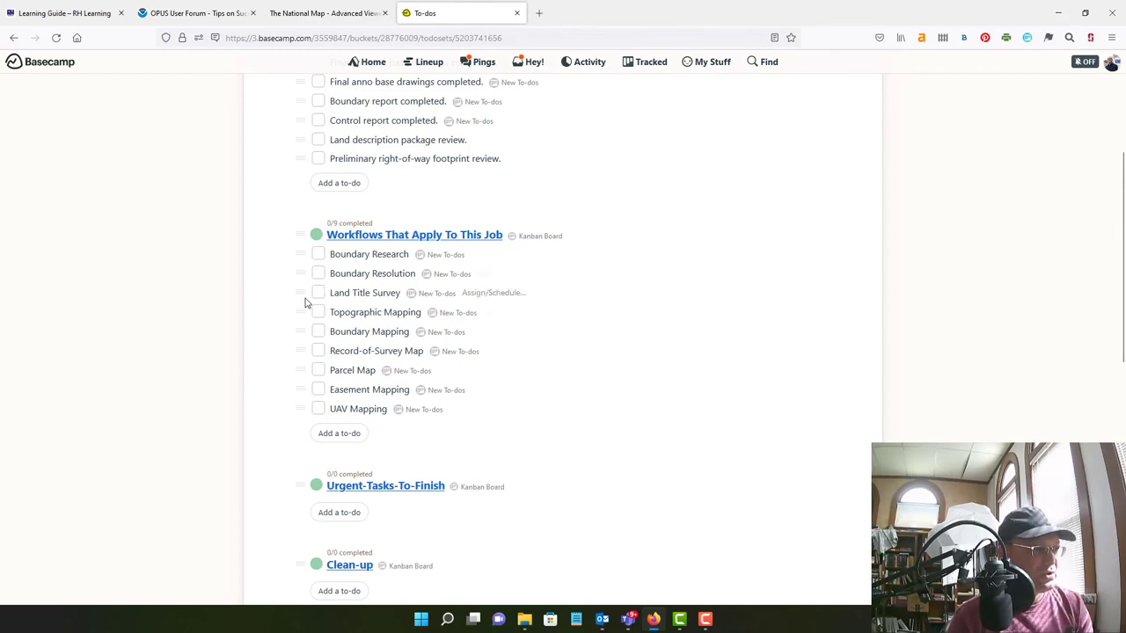
Delete the four Workflows to-dos: Land Title Survey, Topographic Mapping, Parcel Map, Easement Mapping
{"action": "left_click", "coordinate": [302, 290]}
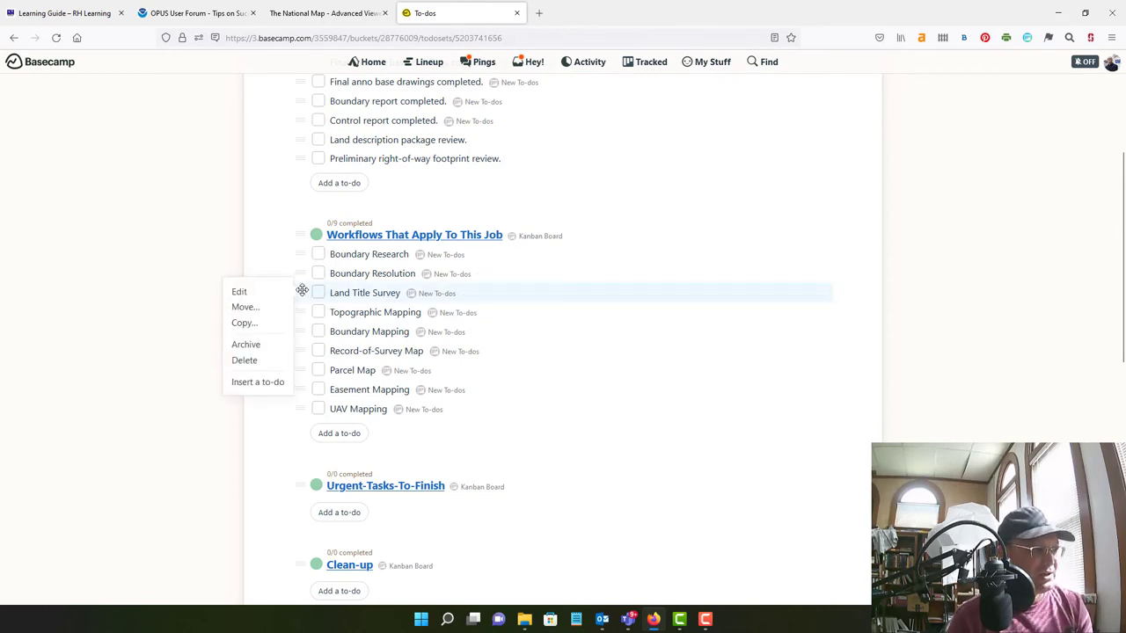
{"action": "left_click", "coordinate": [253, 361]}
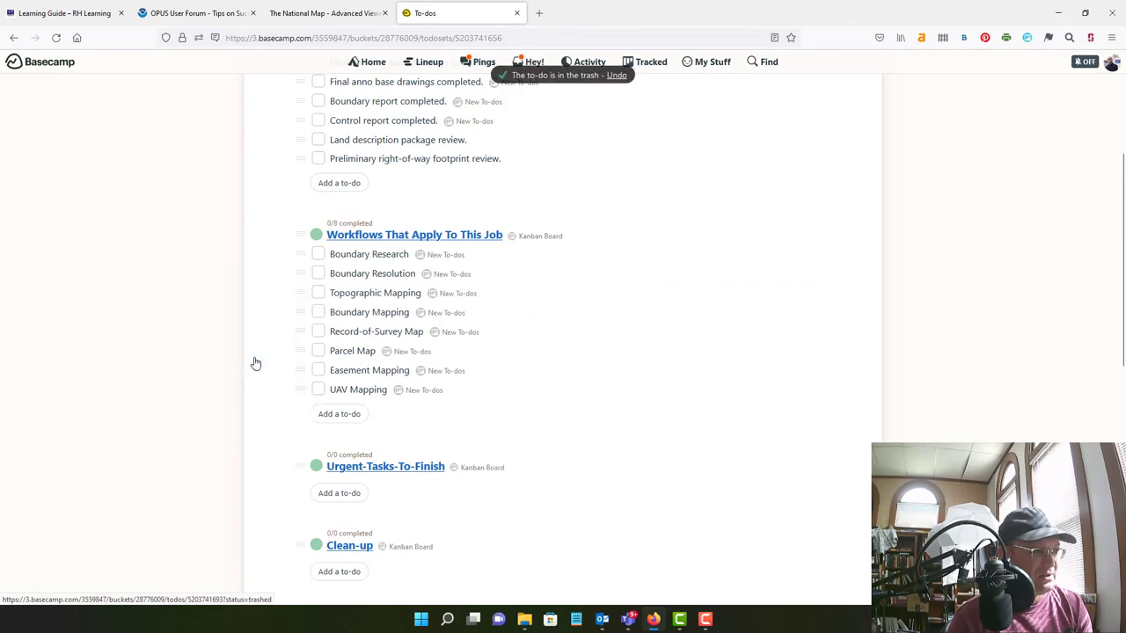
{"action": "left_click", "coordinate": [302, 291]}
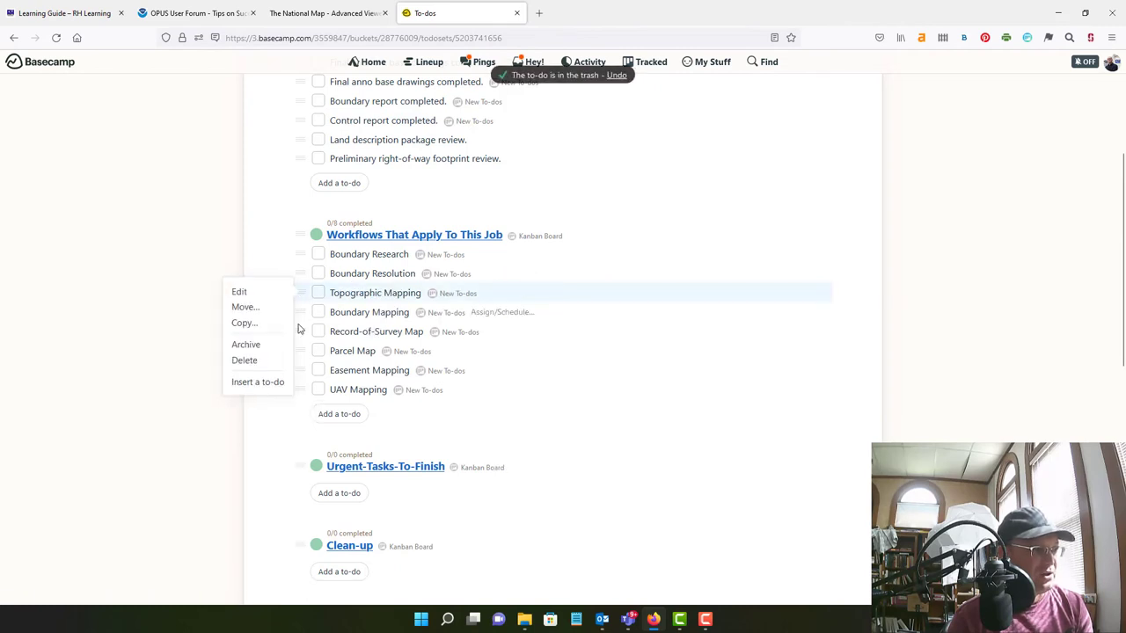
{"action": "left_click", "coordinate": [248, 361]}
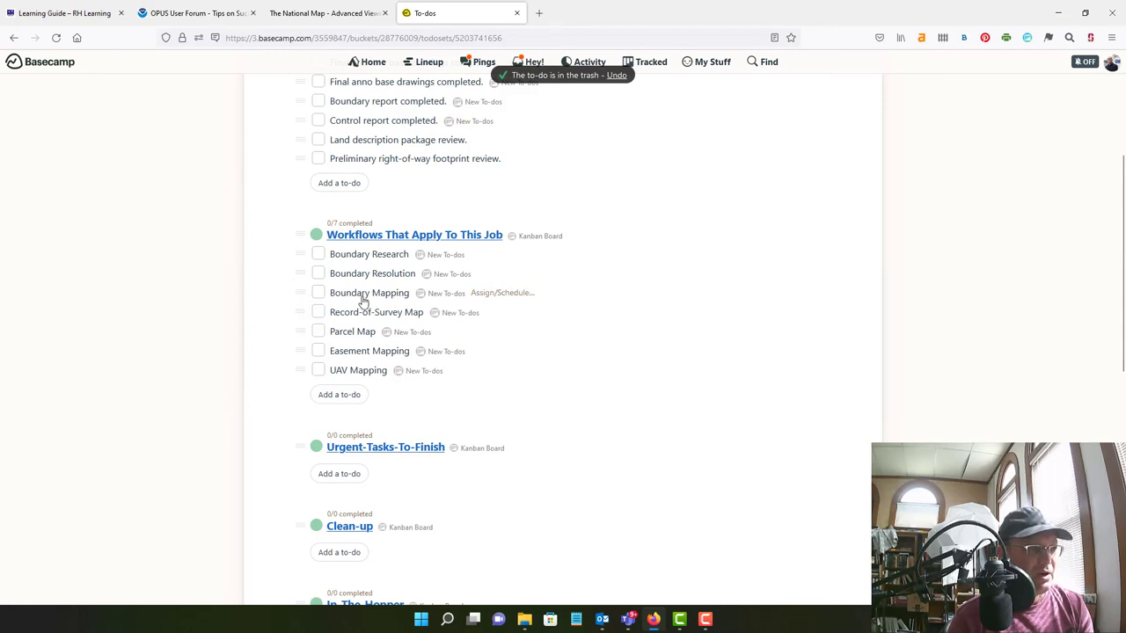
{"action": "left_click", "coordinate": [300, 331]}
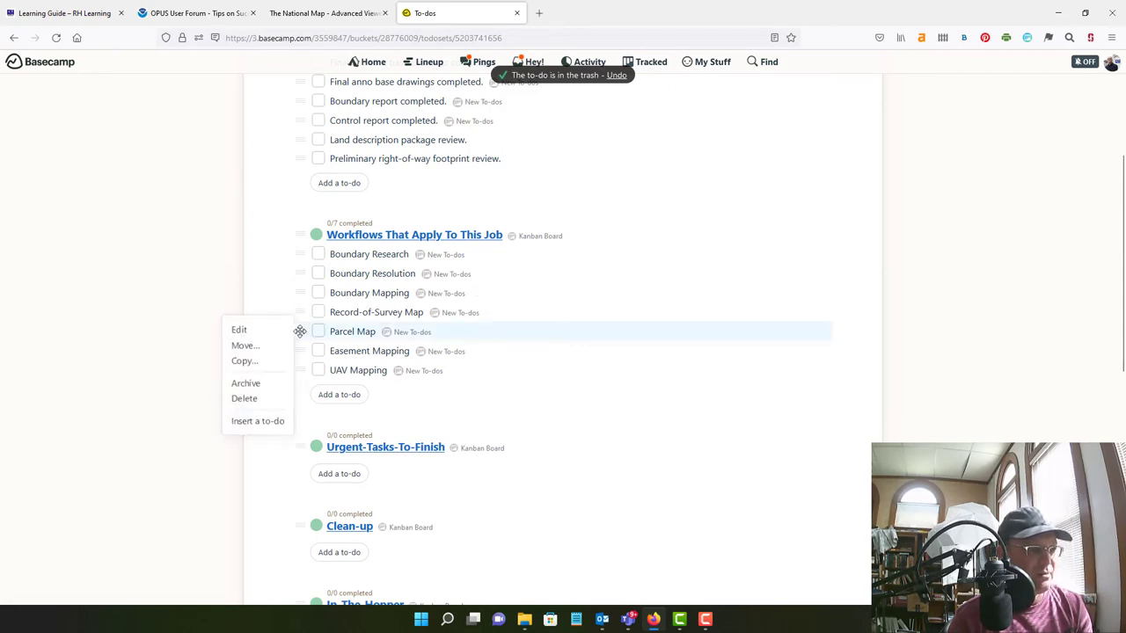
{"action": "left_click", "coordinate": [248, 400]}
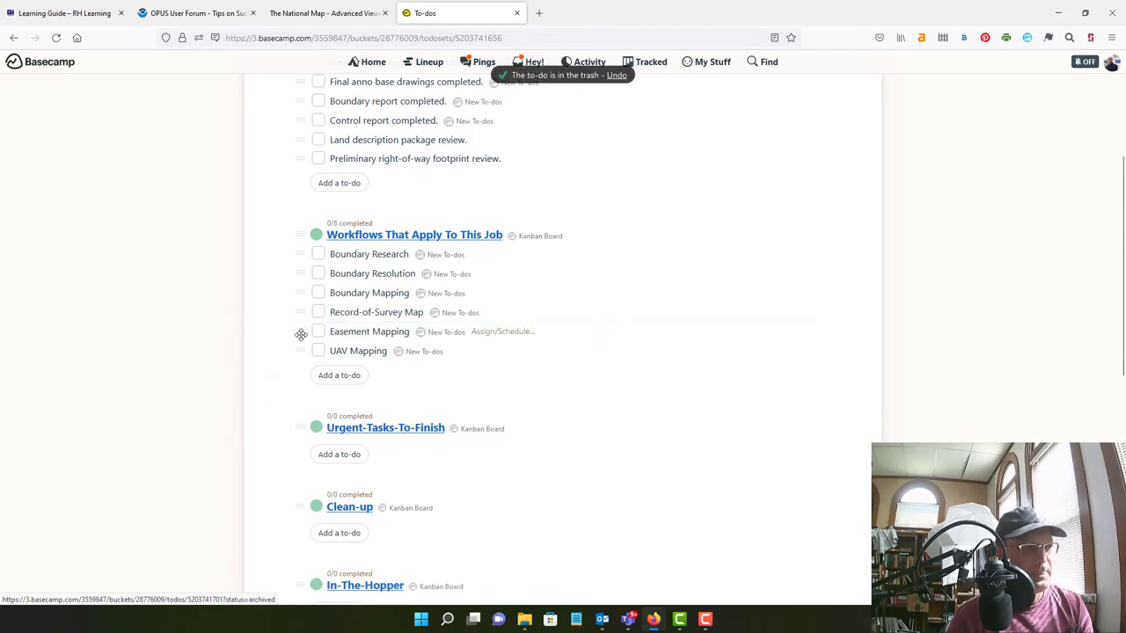
{"action": "left_click", "coordinate": [301, 334]}
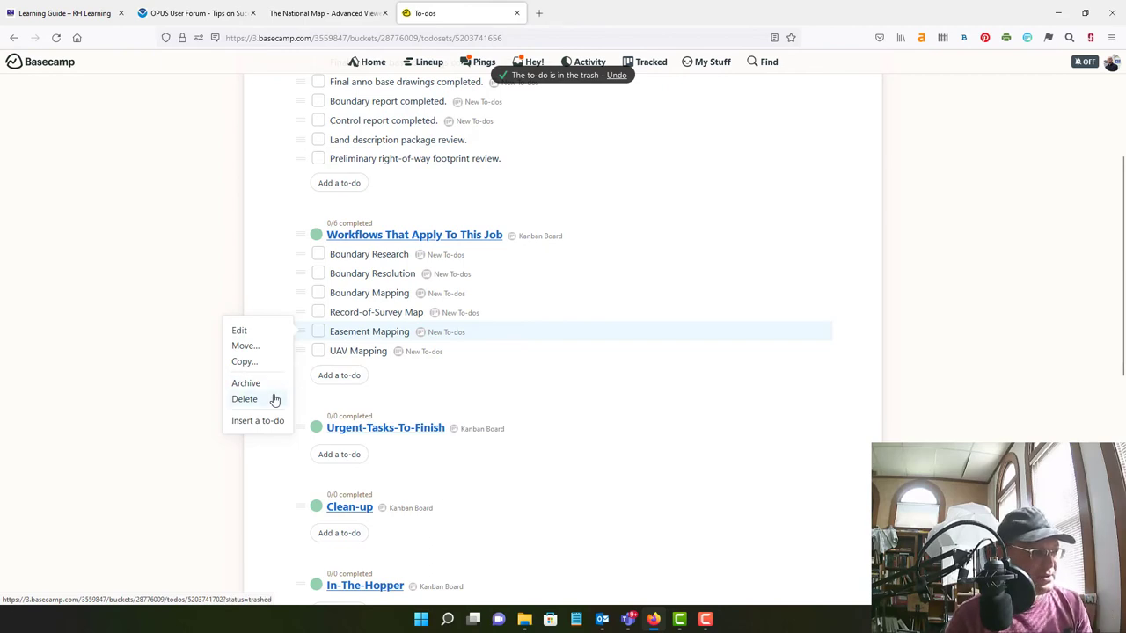
{"action": "left_click", "coordinate": [247, 398]}
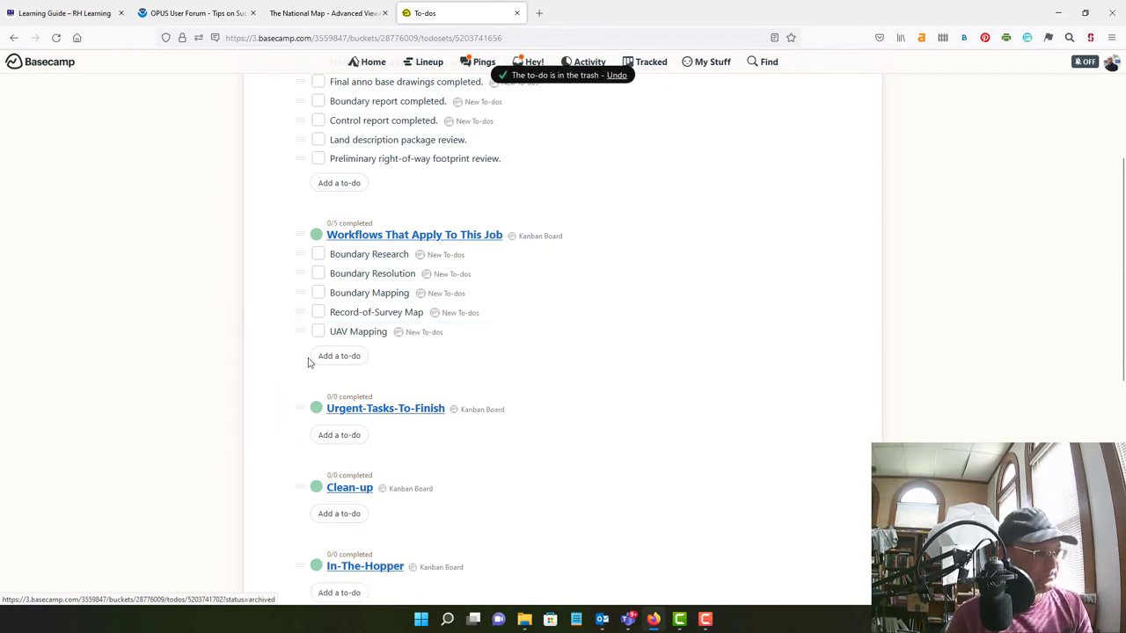
Append 'Right-of-Way Design' and 'Land Description' to-dos to Workflows, then close the form
{"action": "left_click", "coordinate": [357, 356]}
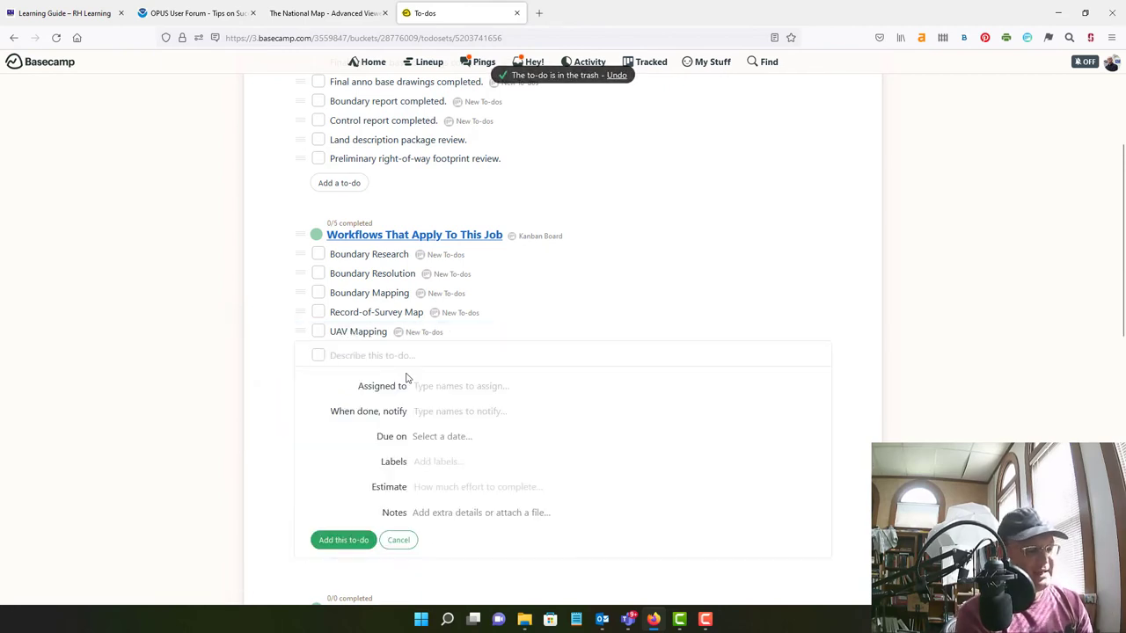
{"action": "type", "text": "Right-of-W"}
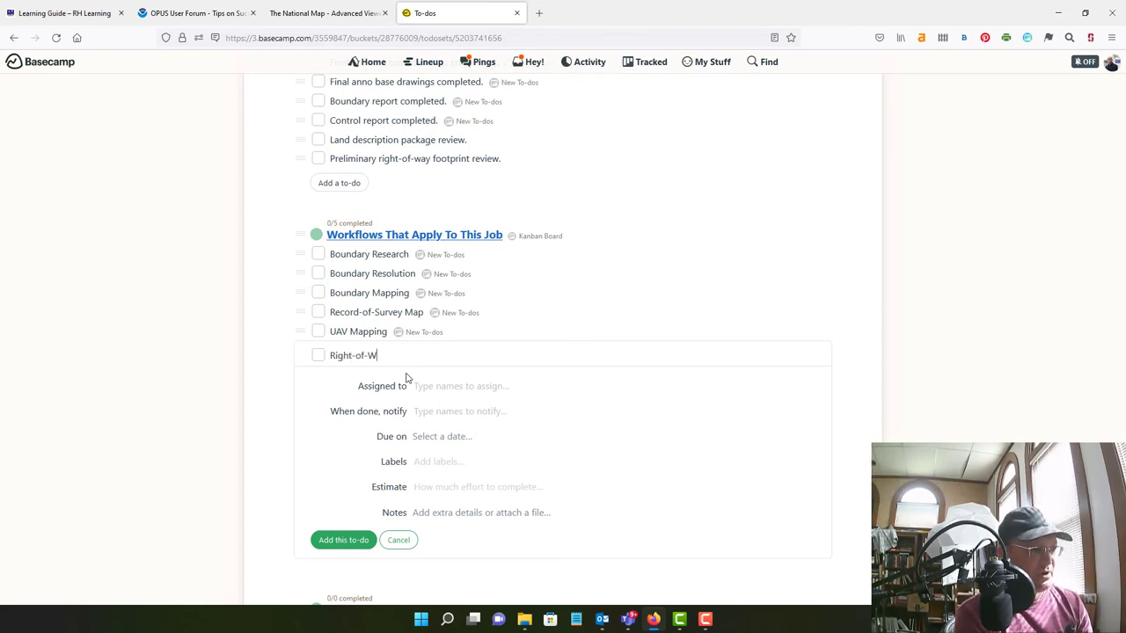
{"action": "type", "text": "ay Design"}
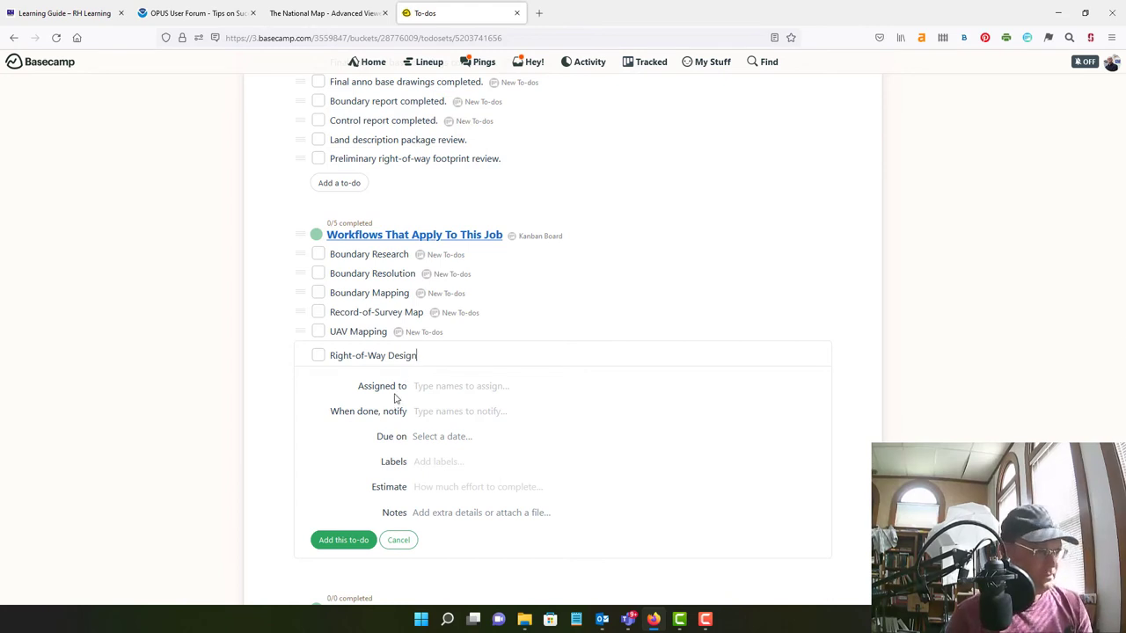
{"action": "left_click", "coordinate": [348, 540]}
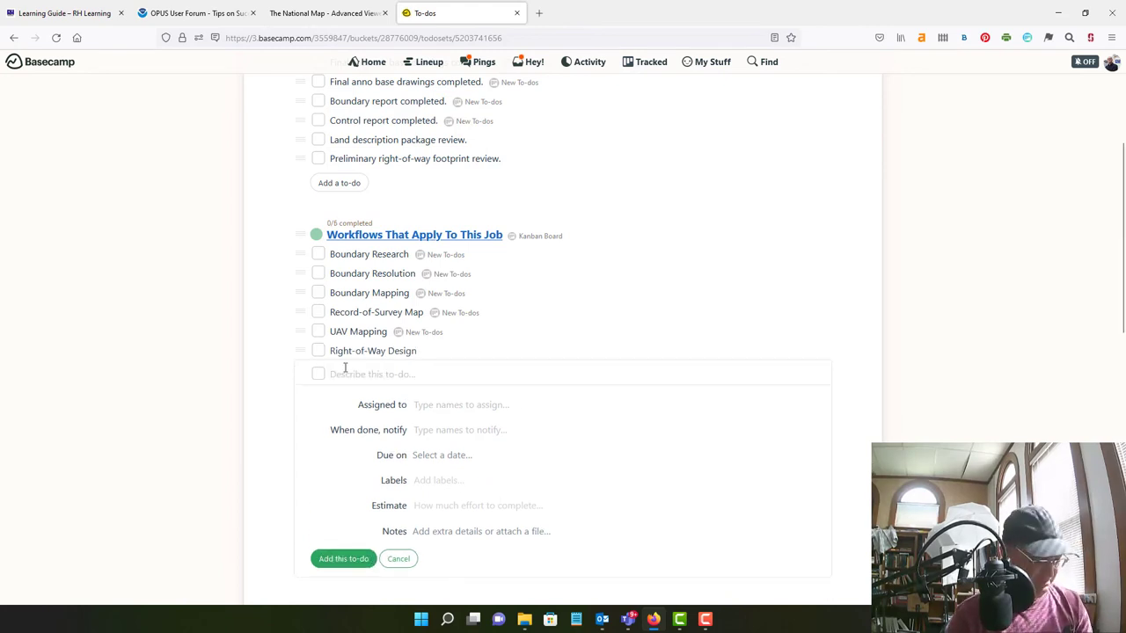
{"action": "type", "text": "Land Description Packages"}
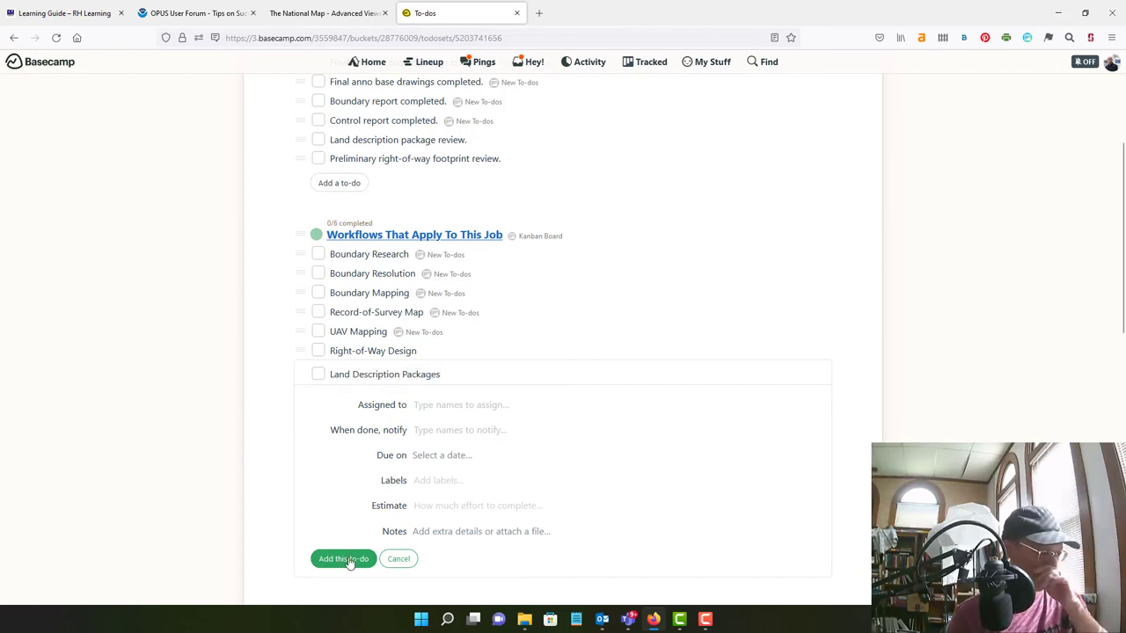
{"action": "left_click", "coordinate": [343, 559]}
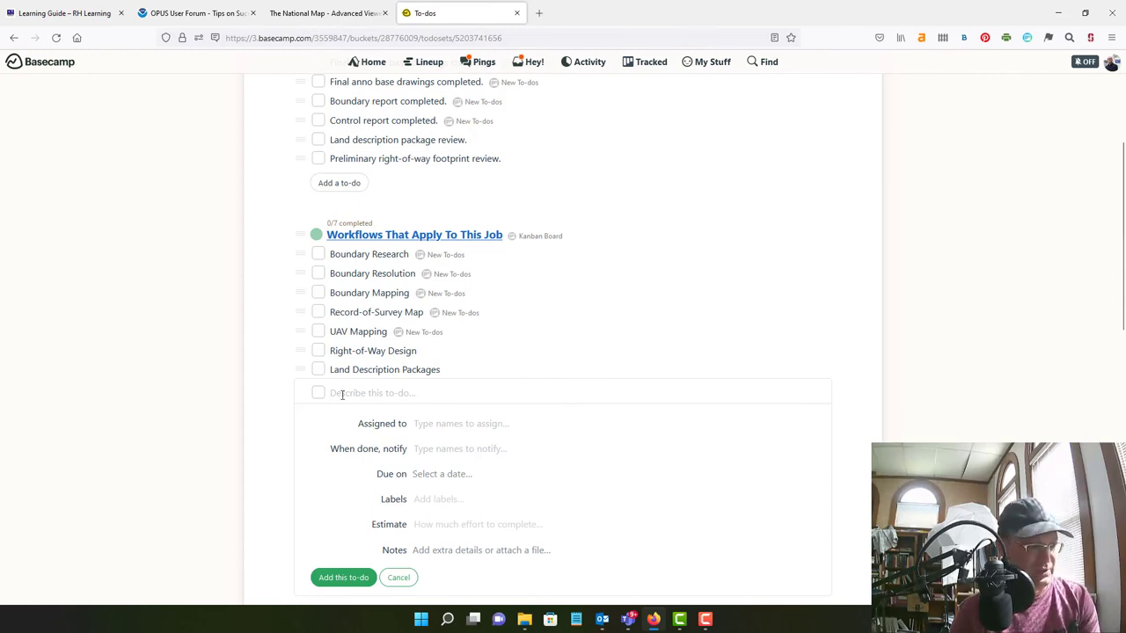
{"action": "left_click", "coordinate": [393, 580]}
{"action": "scroll", "coordinate": [473, 434], "scroll_direction": "down", "scroll_amount": 3}
{"action": "scroll", "coordinate": [498, 511], "scroll_direction": "up", "scroll_amount": 5}
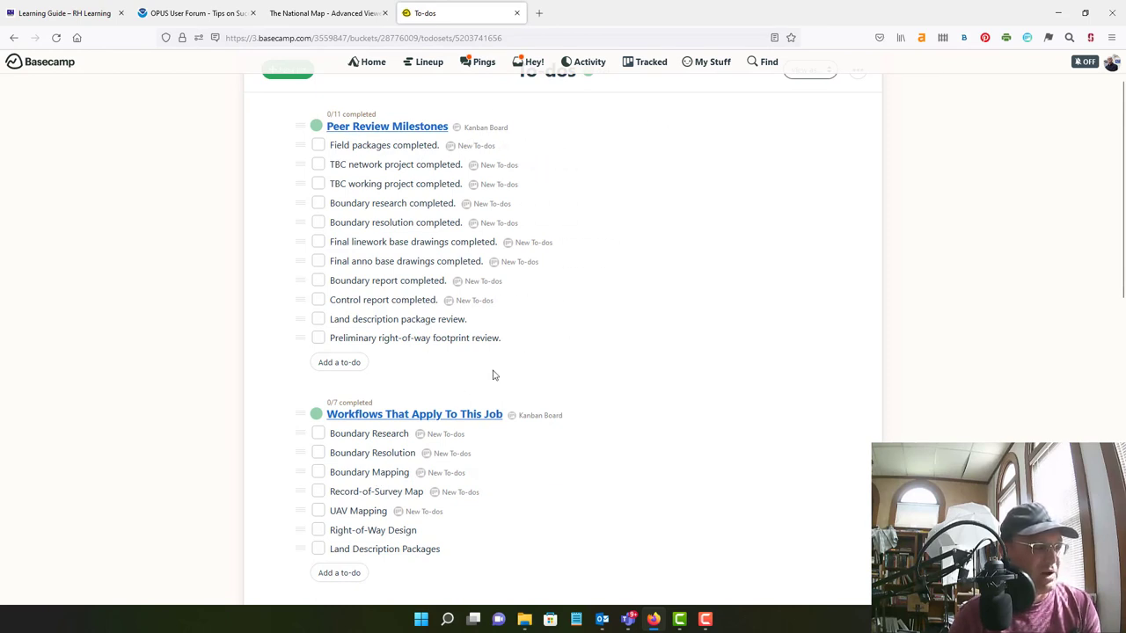
{"action": "scroll", "coordinate": [518, 417], "scroll_direction": "down", "scroll_amount": 10}
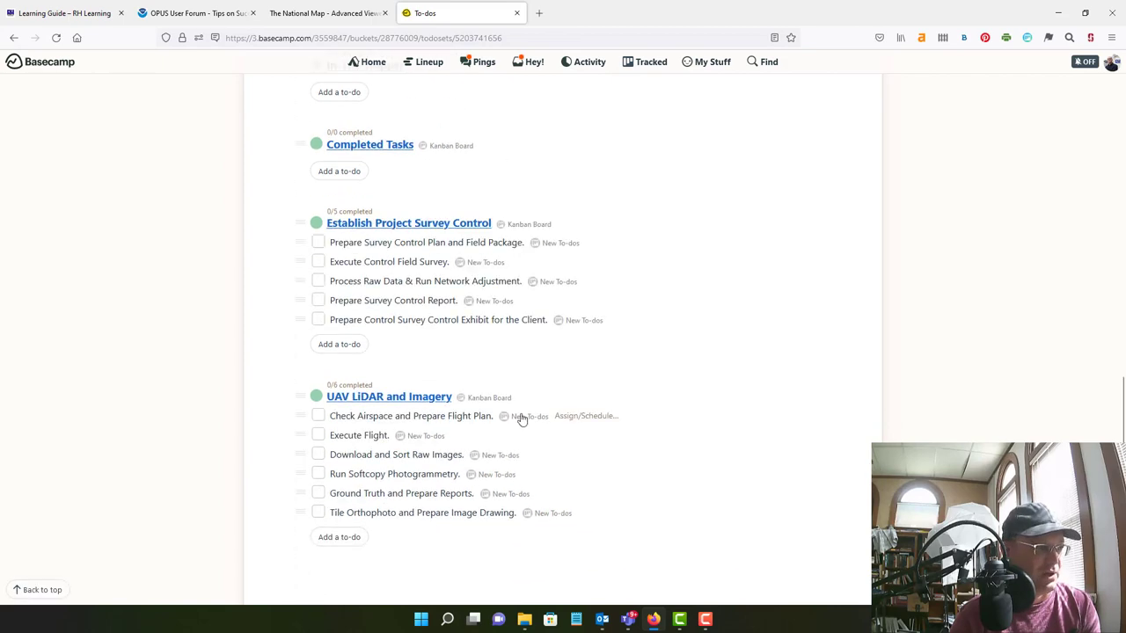
{"action": "scroll", "coordinate": [519, 416], "scroll_direction": "up", "scroll_amount": 10}
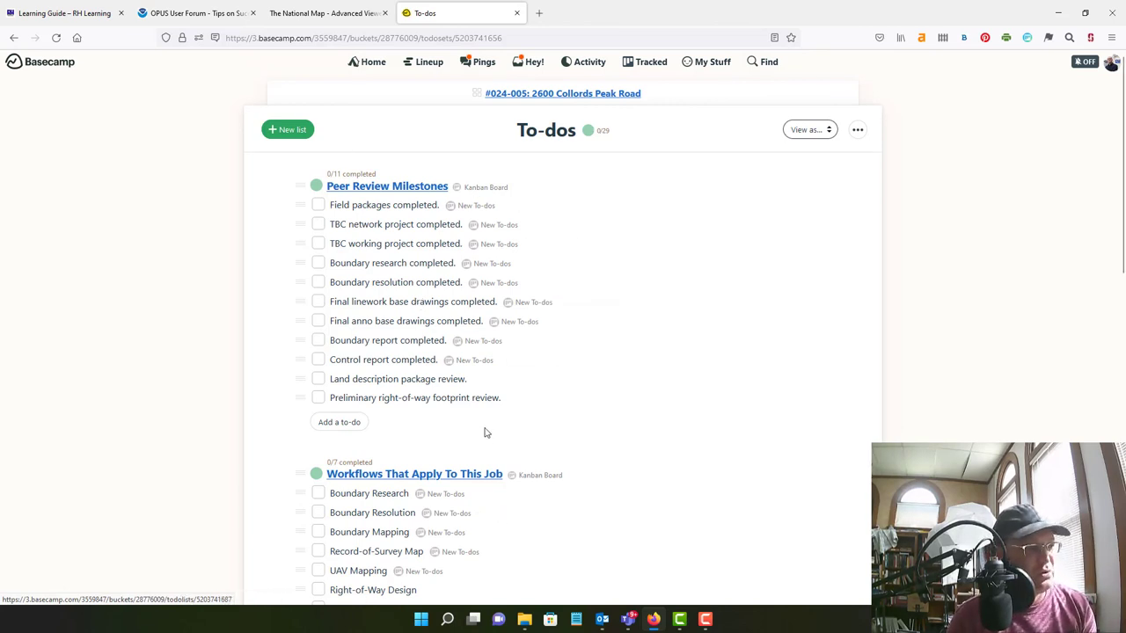
{"action": "scroll", "coordinate": [485, 432], "scroll_direction": "down", "scroll_amount": 2}
{"action": "scroll", "coordinate": [450, 437], "scroll_direction": "up", "scroll_amount": 2}
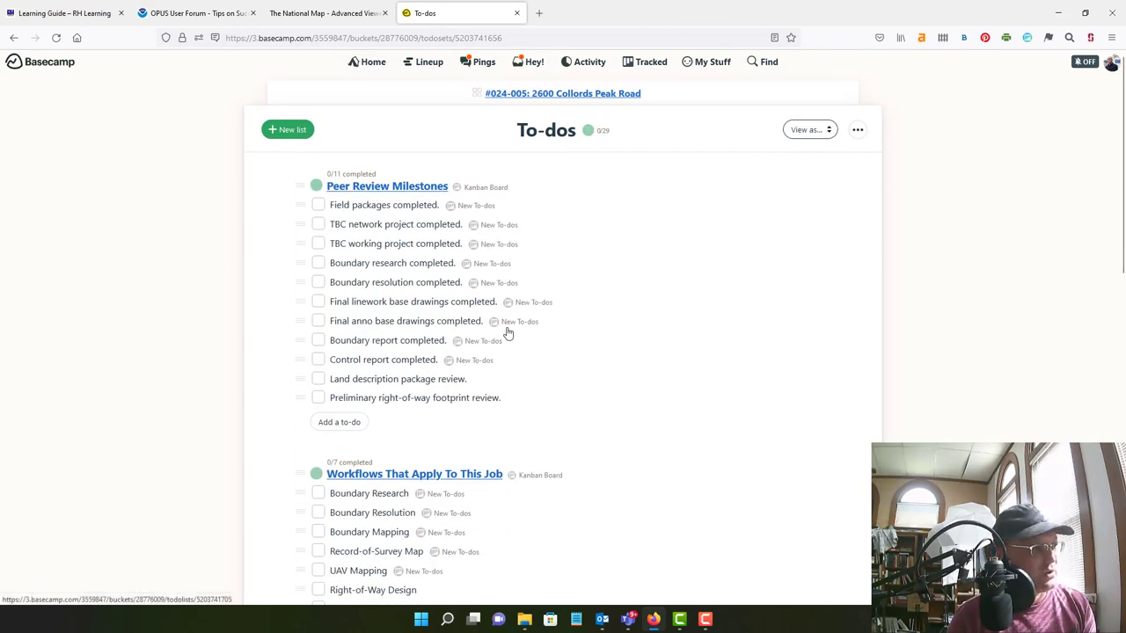